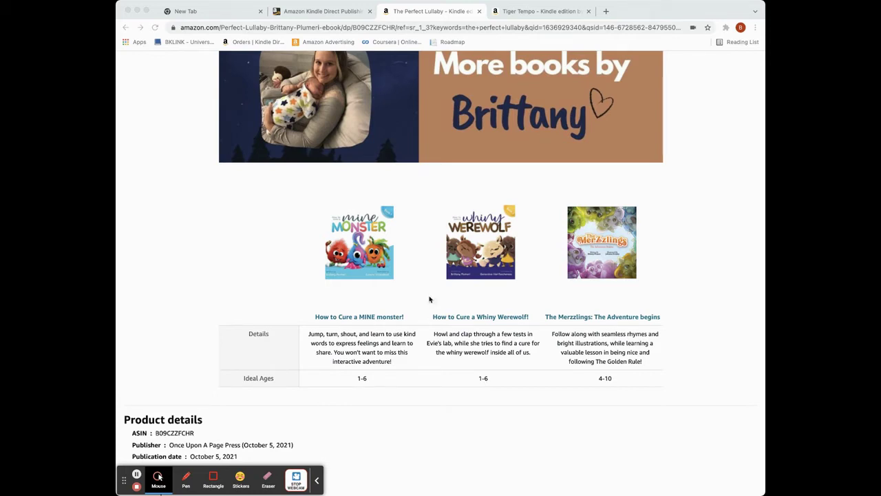
Review the publisher's comparison table of the author's other books on The Perfect Lullaby product page
scroll(665, 303, up, 3)
scroll(665, 304, down, 4)
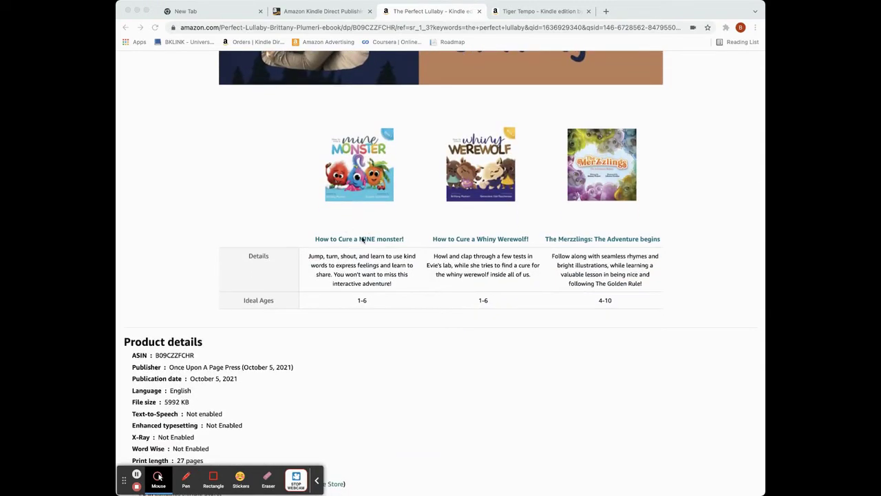
scroll(537, 239, up, 10)
scroll(537, 239, up, 15)
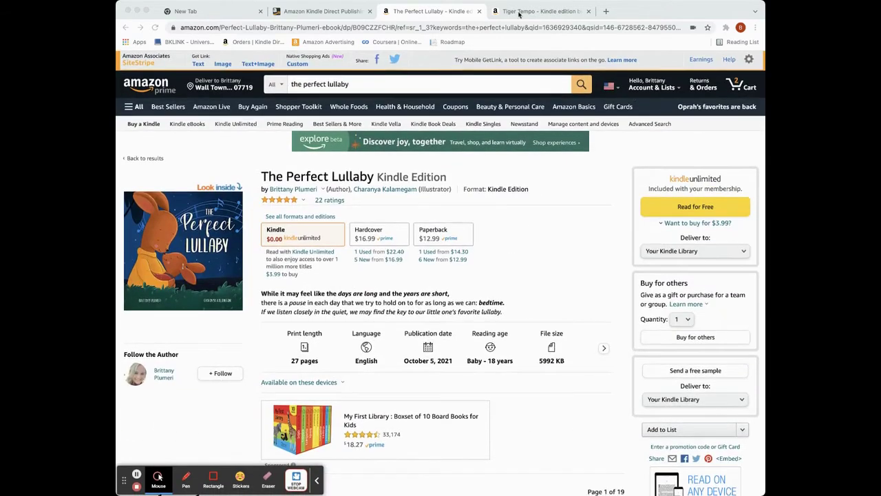
Examine the From the Publisher section on the Tiger Tempo product page, including its banners, four-image row and book comparison table
click(519, 12)
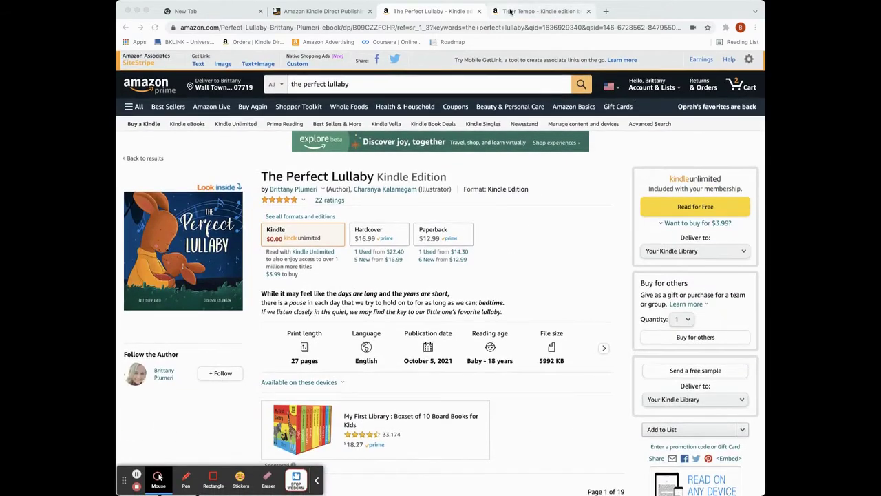
scroll(485, 169, down, 10)
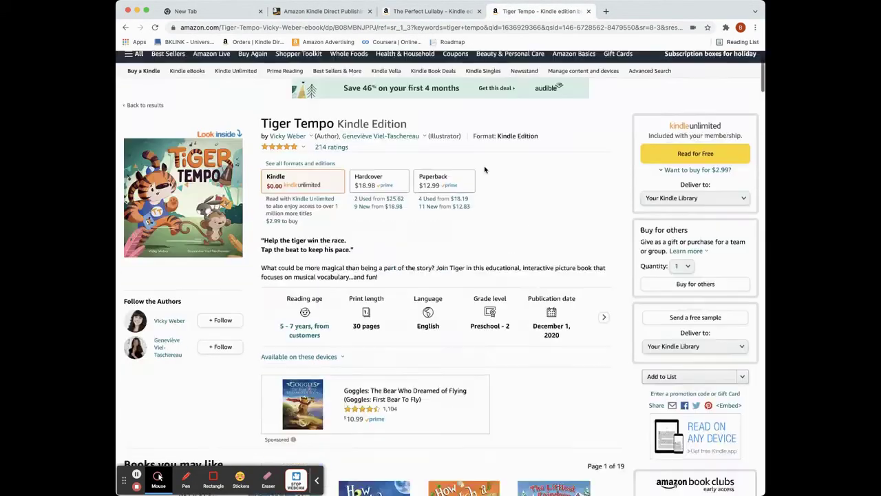
scroll(485, 169, down, 2)
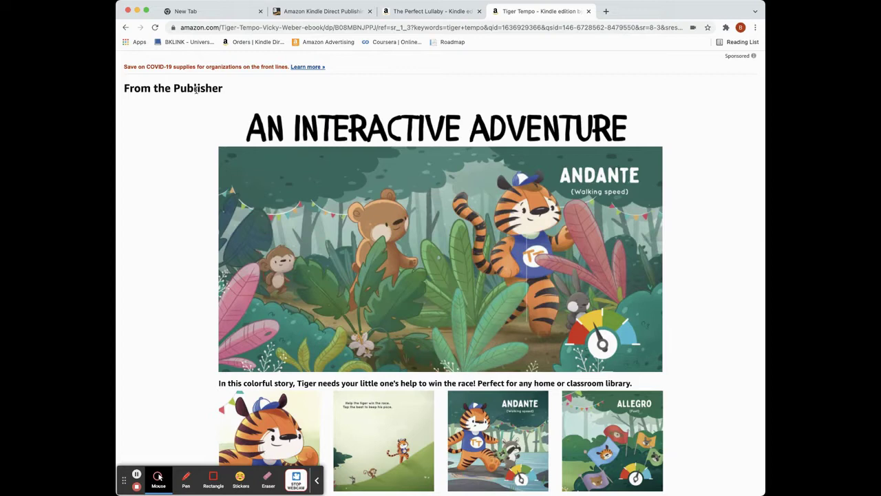
scroll(269, 123, down, 2)
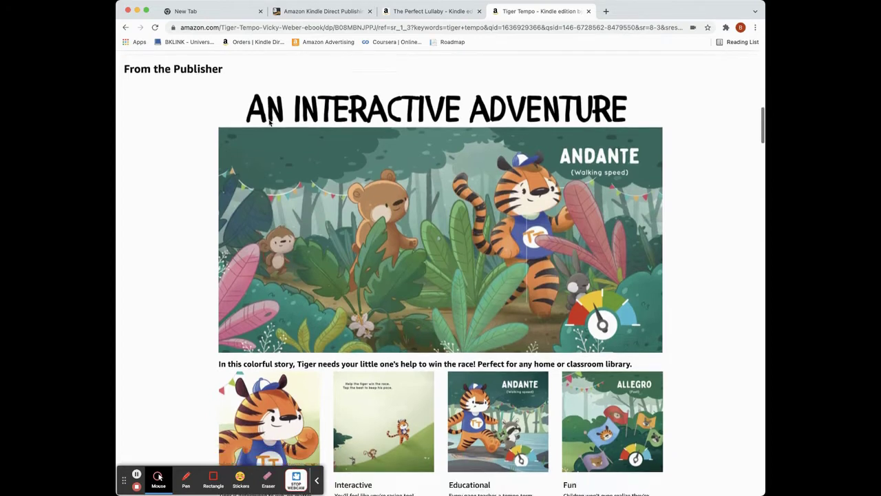
scroll(269, 122, down, 4)
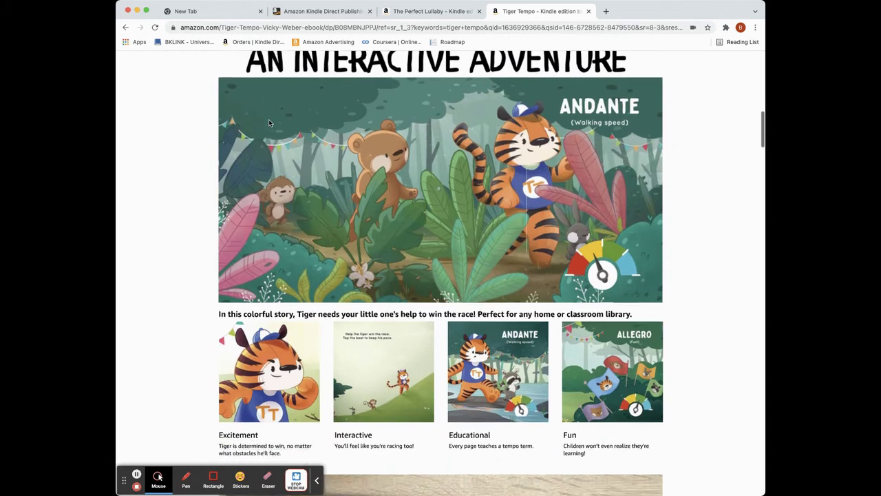
scroll(269, 122, down, 6)
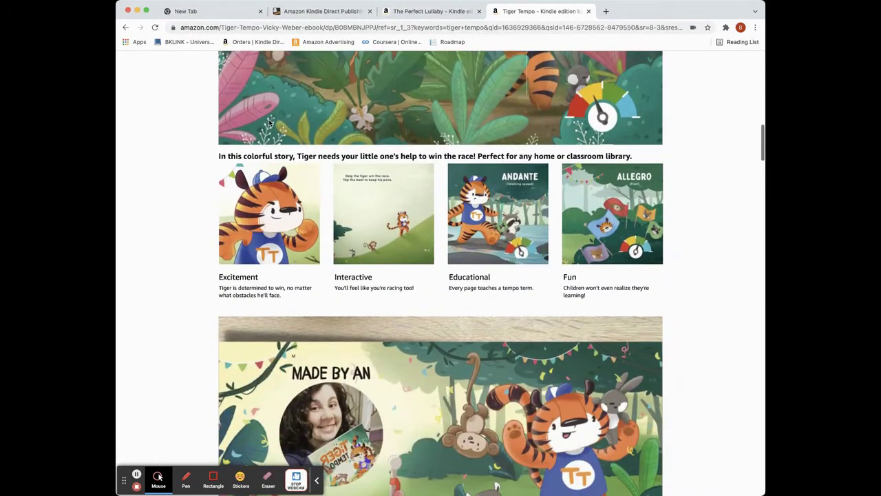
scroll(270, 123, down, 6)
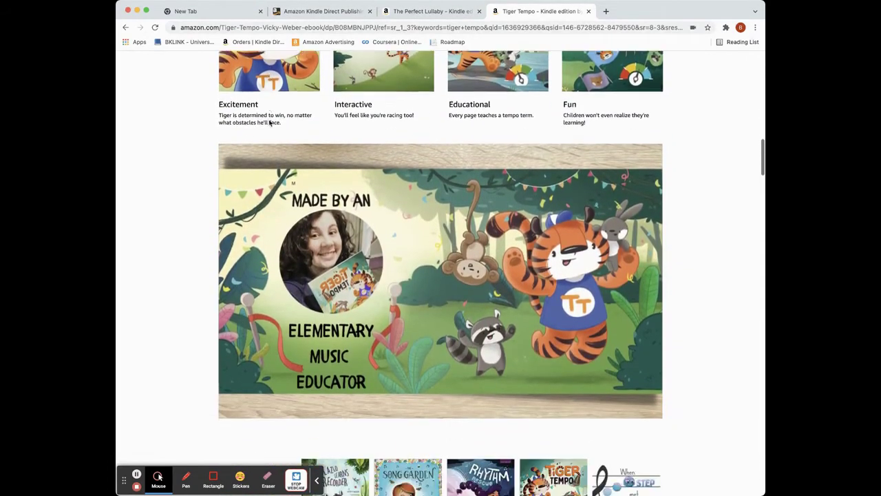
scroll(269, 123, down, 5)
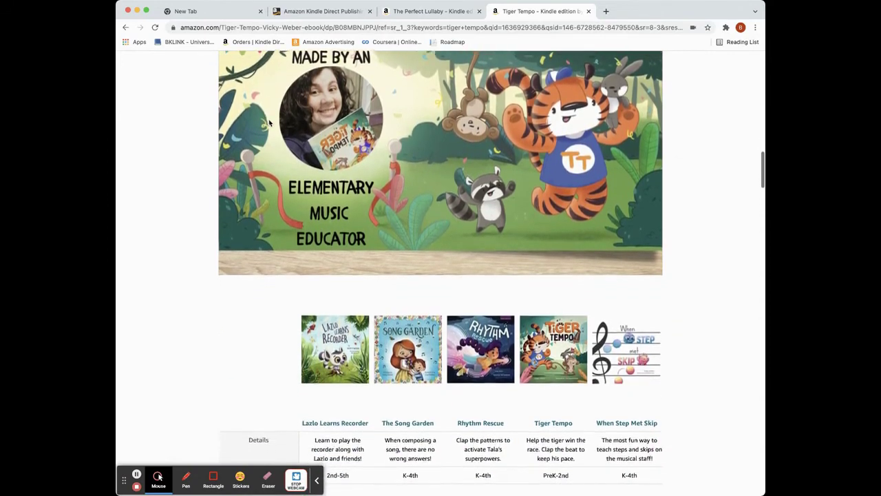
scroll(269, 119, down, 5)
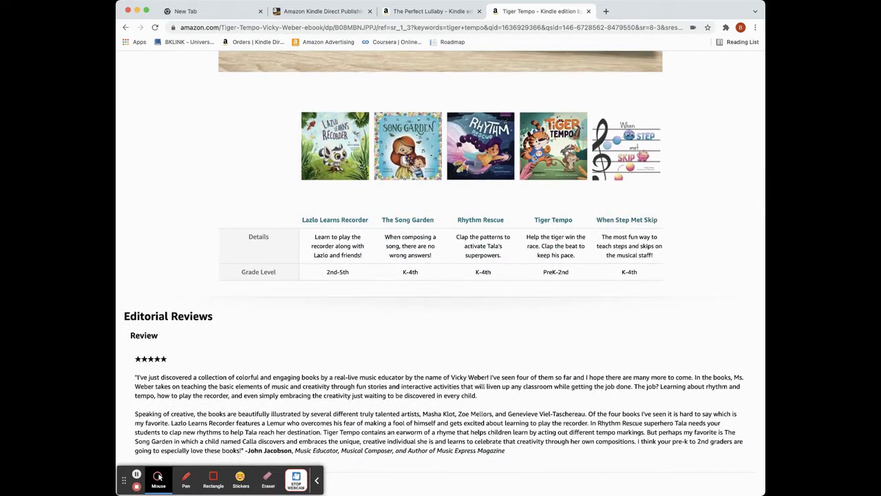
scroll(417, 280, down, 10)
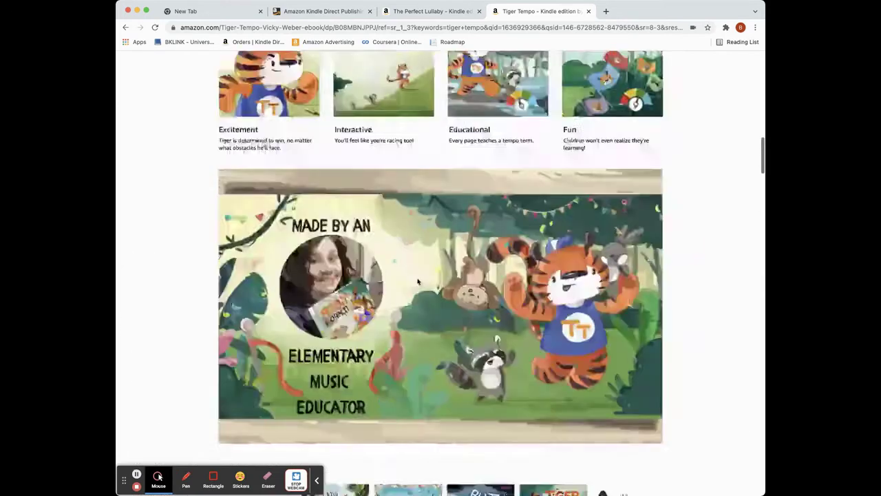
scroll(417, 281, up, 2)
scroll(417, 280, down, 8)
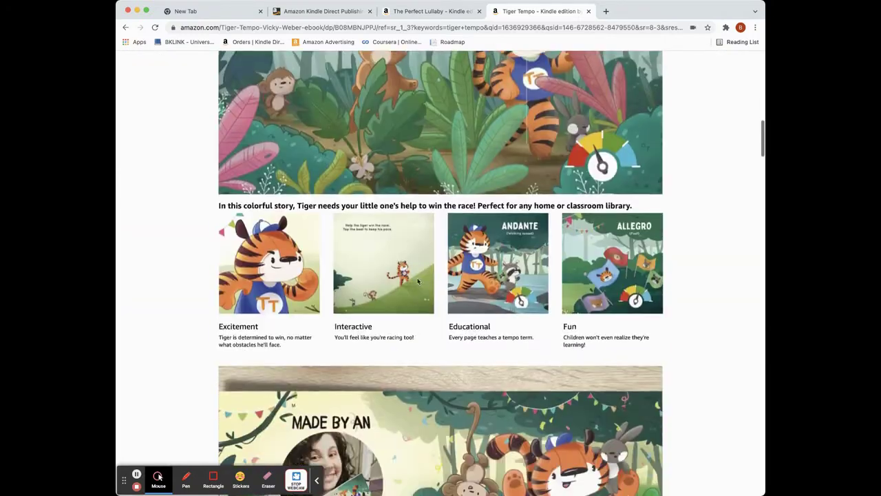
scroll(417, 280, up, 15)
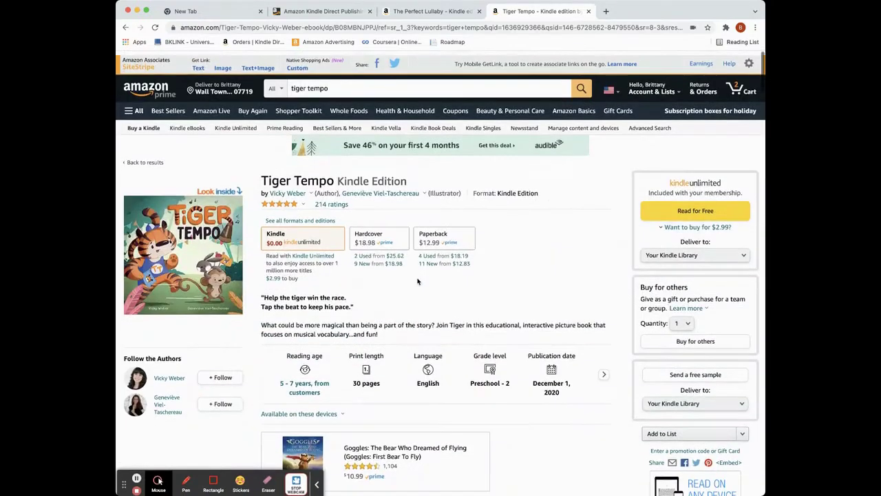
Switch to the Kindle Direct Publishing bookshelf and open the Promote and Advertise page for The Perfect Lullaby eBook
click(302, 10)
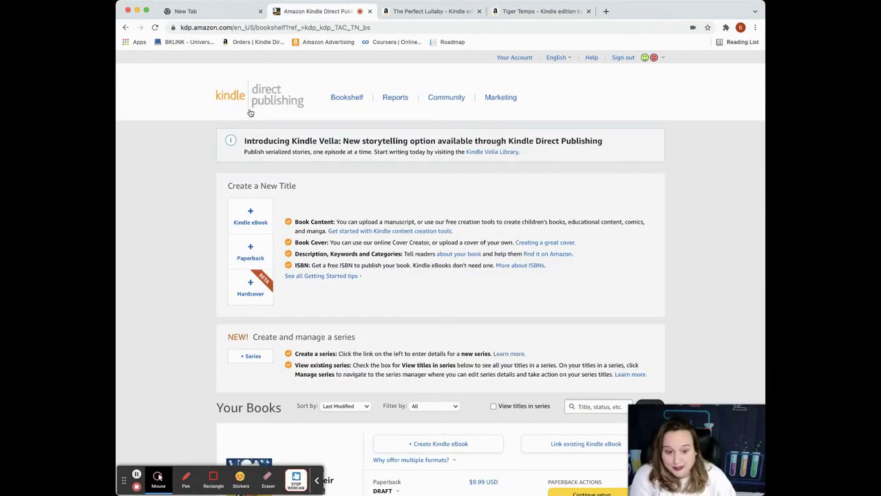
scroll(250, 113, down, 5)
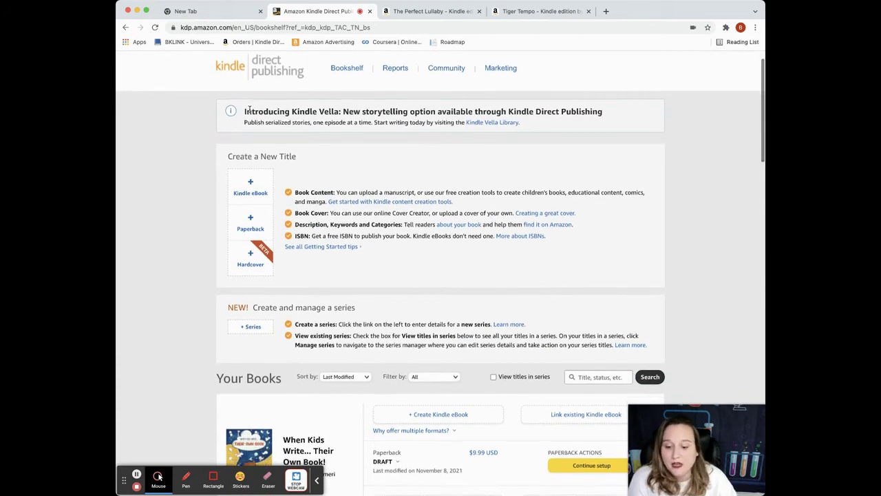
scroll(323, 100, up, 6)
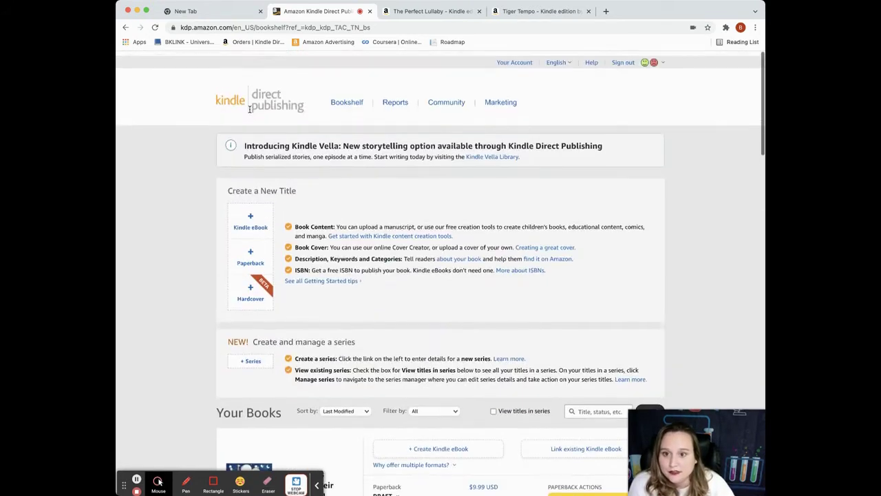
scroll(338, 118, down, 10)
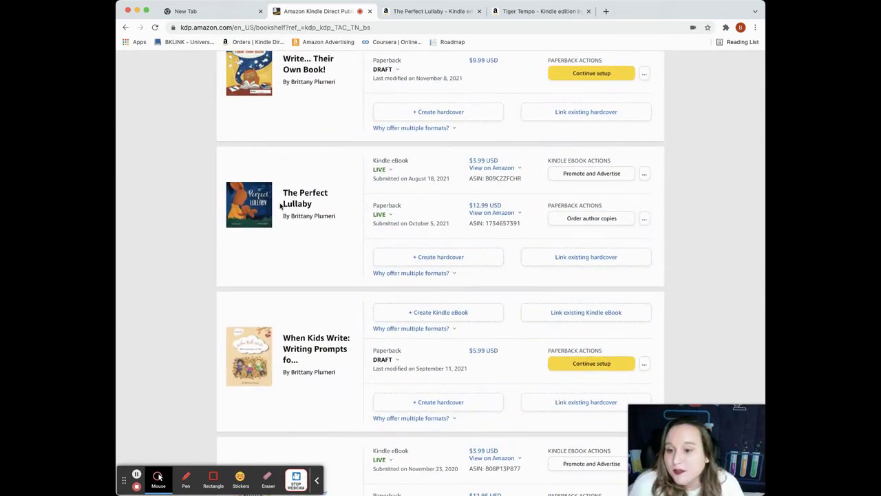
click(579, 176)
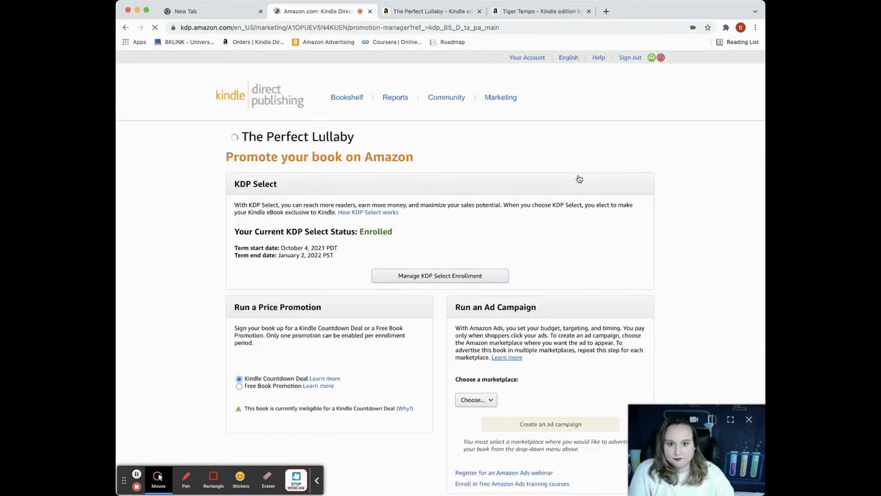
Choose Amazon.com as the A+ Content marketplace and open the A+ Content Manager
scroll(483, 269, down, 3)
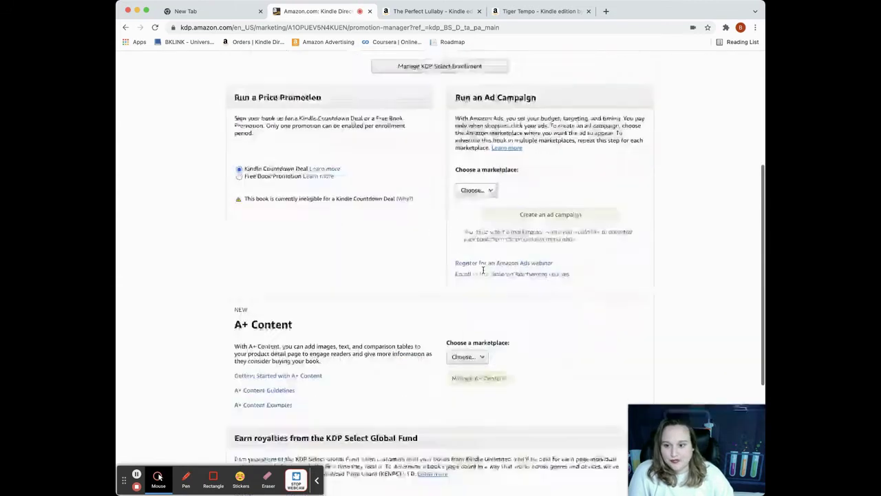
scroll(483, 270, down, 1)
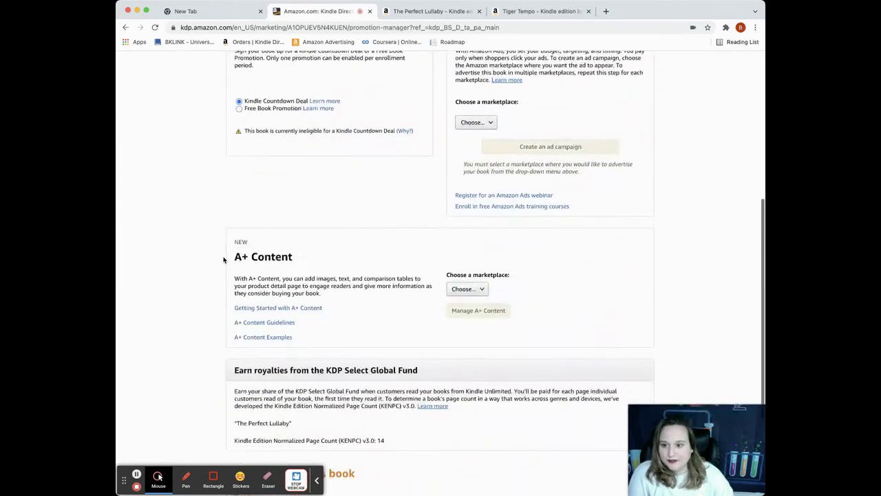
click(468, 288)
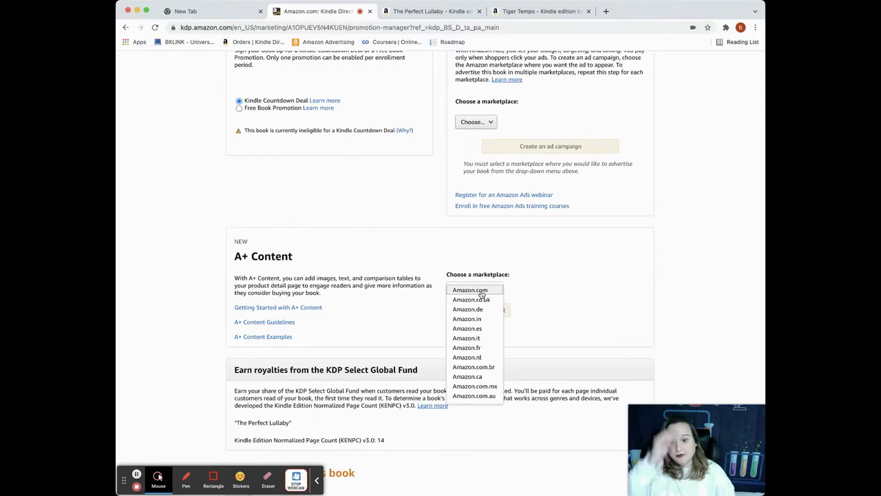
click(481, 291)
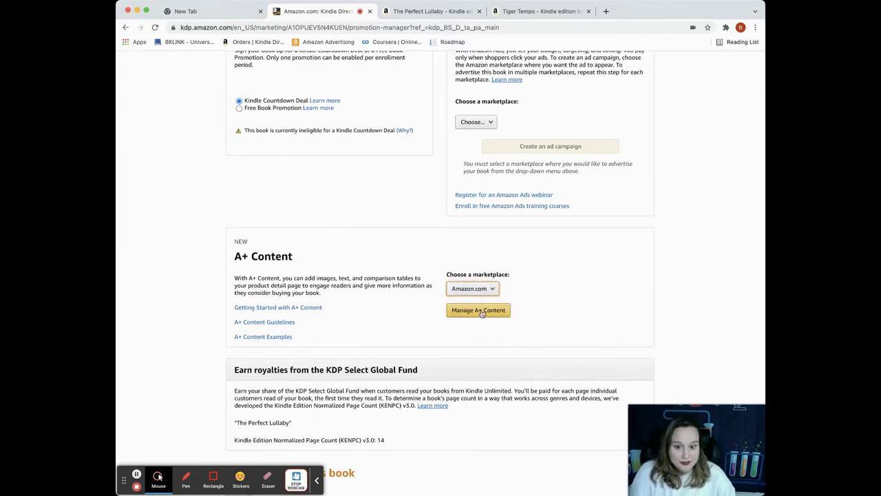
click(481, 310)
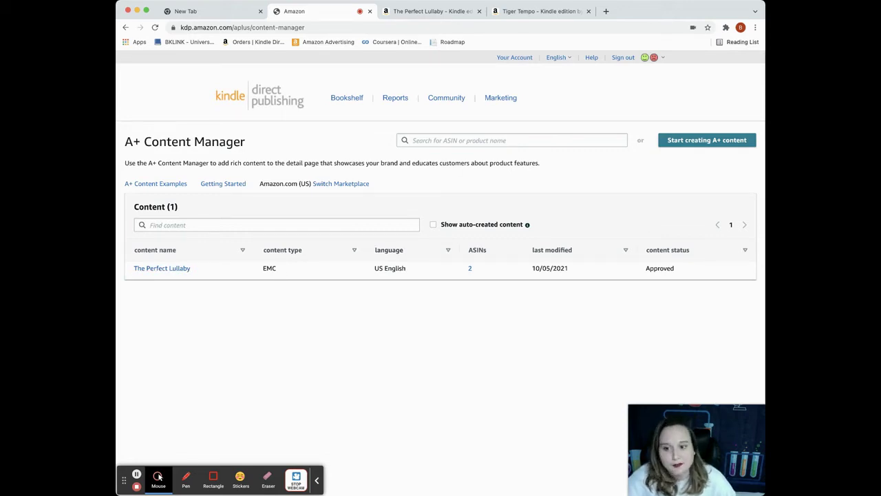
Start a new A+ content project and name it "Mine Monsters"
click(698, 142)
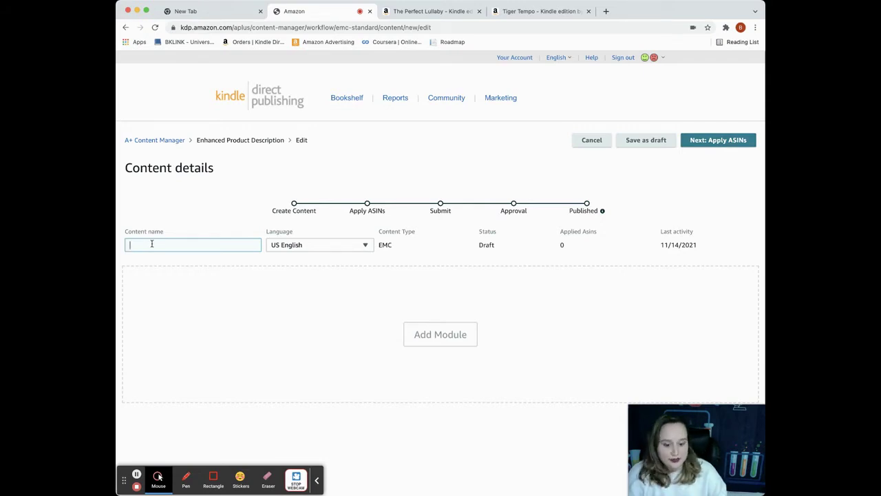
text(Mine Mons)
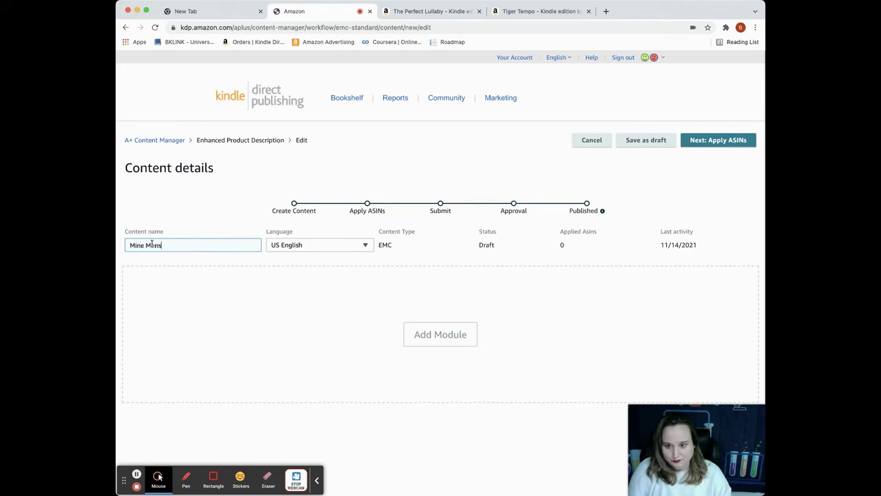
text(ters)
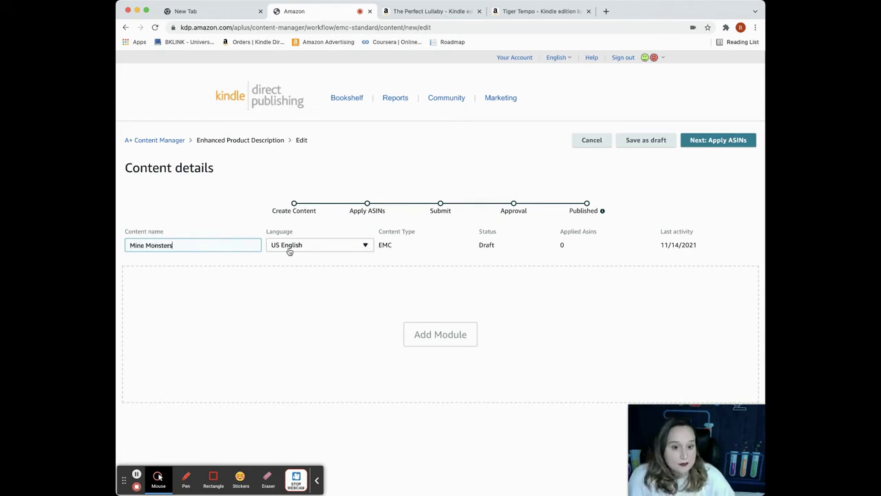
Browse the available module layouts and add a Standard Comparison Chart module to the content
click(429, 340)
scroll(488, 311, down, 8)
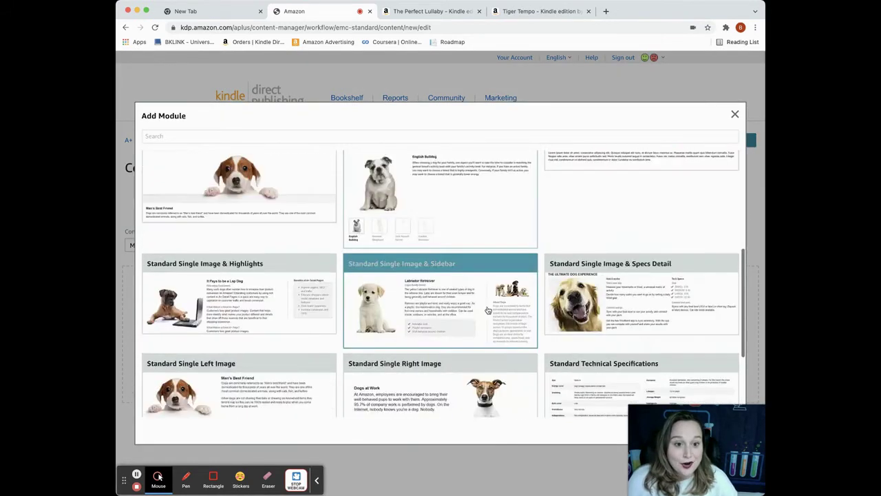
scroll(487, 311, up, 10)
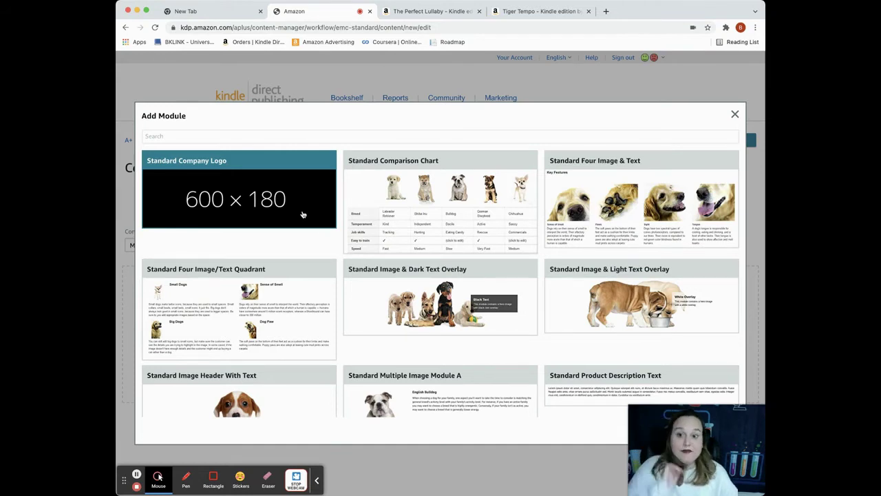
click(409, 197)
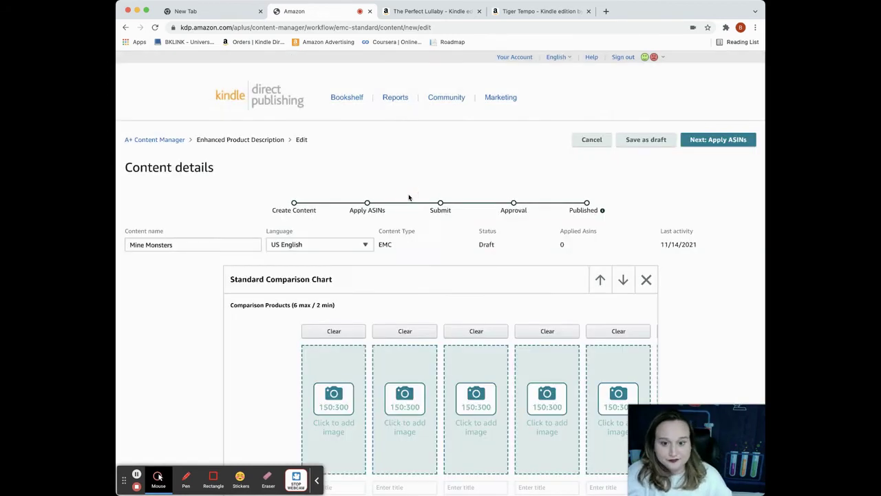
Check the first product's title and ASIN fields in the Standard Comparison Chart and add a comparison metric
scroll(389, 220, down, 4)
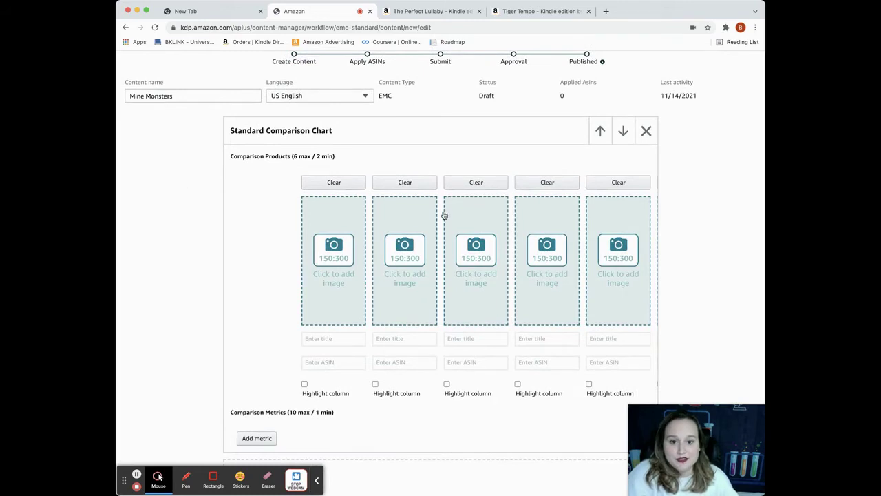
scroll(378, 329, down, 1)
scroll(377, 326, down, 1)
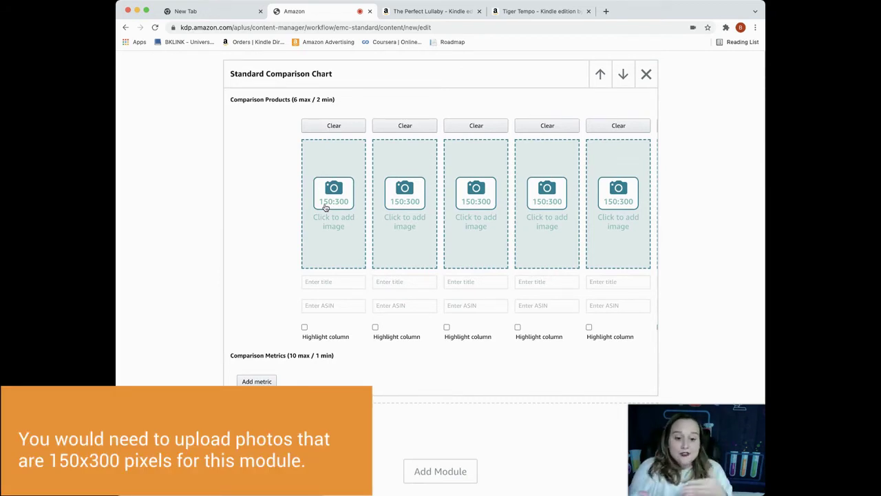
click(333, 282)
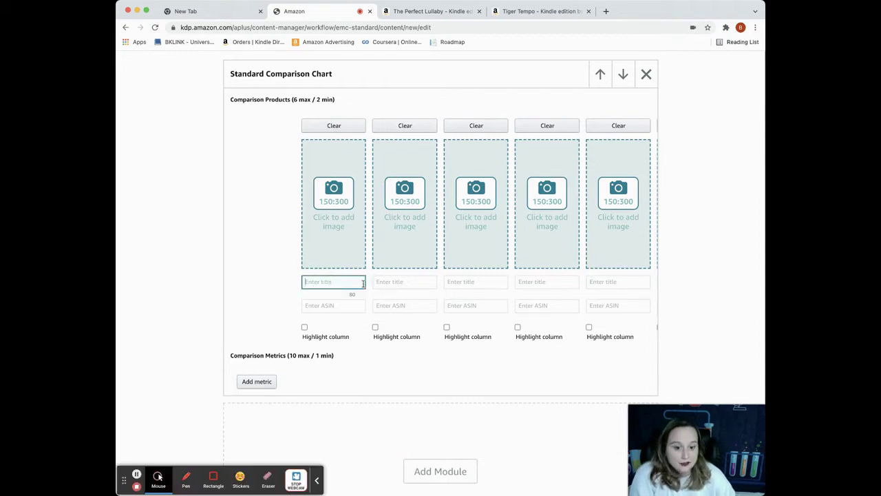
click(313, 304)
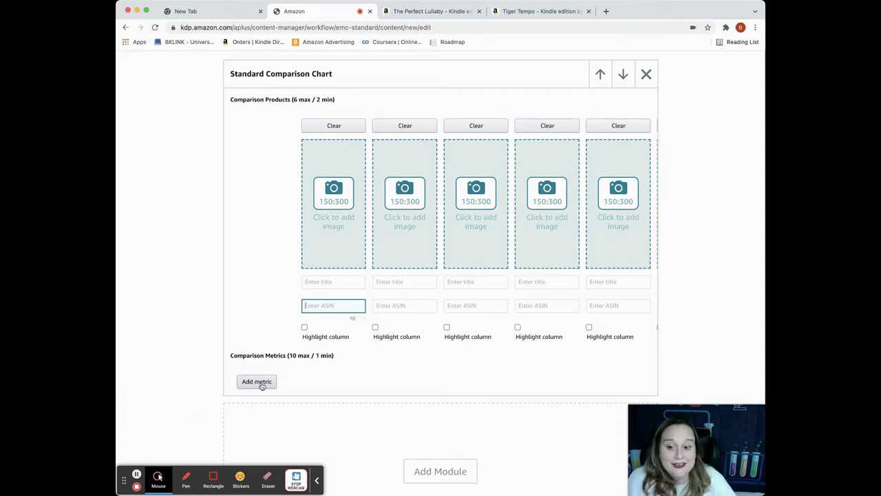
click(261, 386)
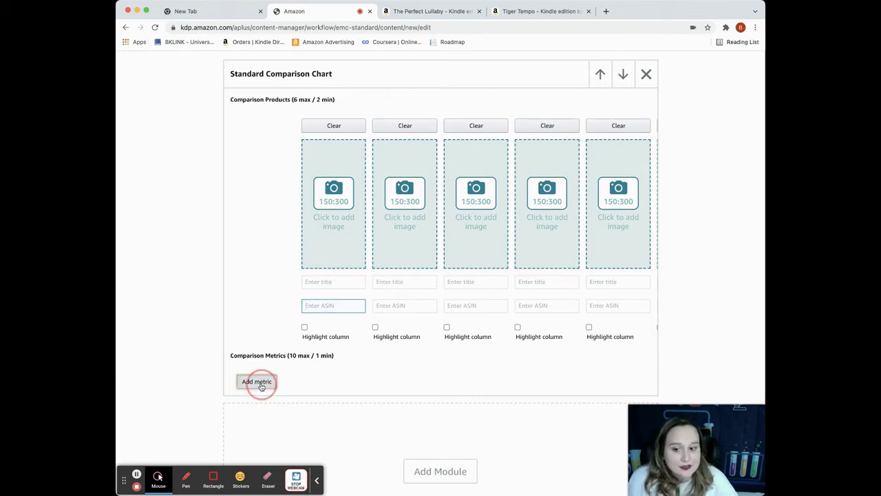
Name the new comparison metric "Details" and open the value type choices for the first product
click(265, 375)
text(D)
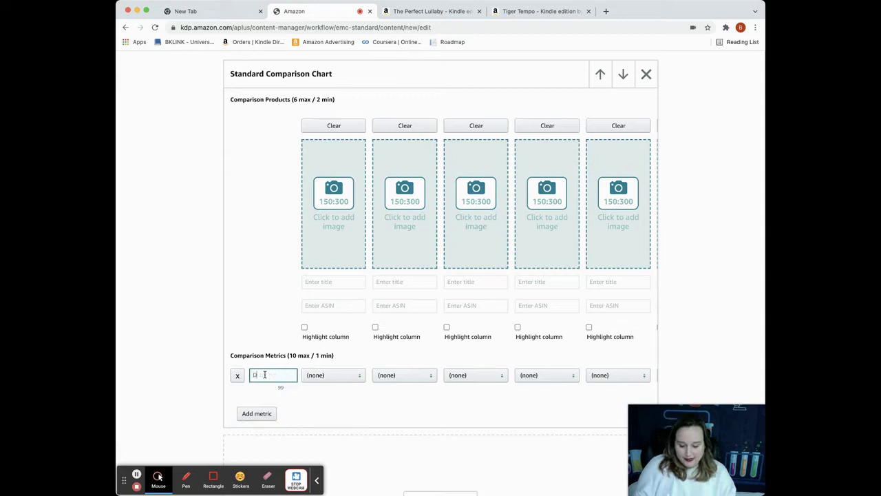
text(etails)
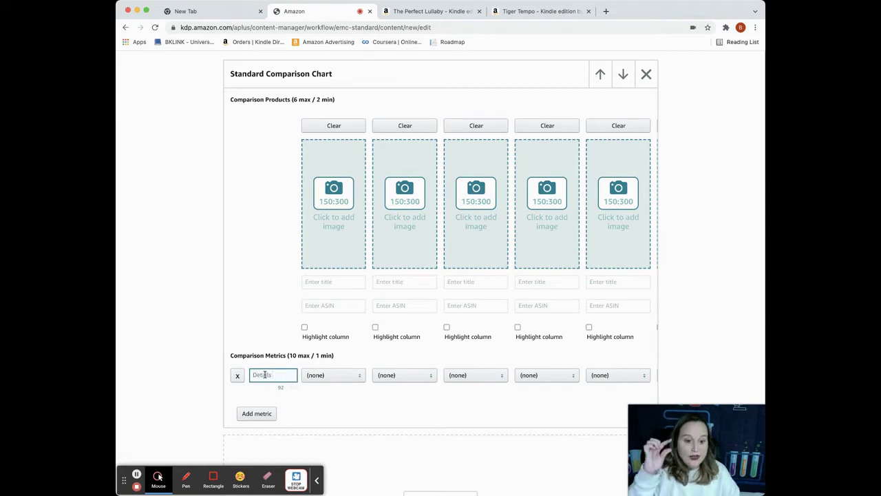
click(349, 380)
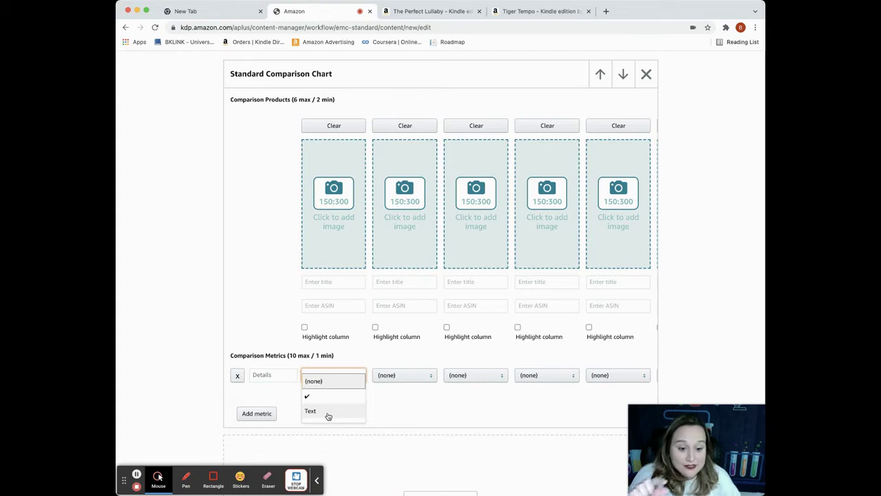
Examine the Details row in the comparison chart on The Perfect Lullaby's Amazon page as a model for the metric
click(427, 12)
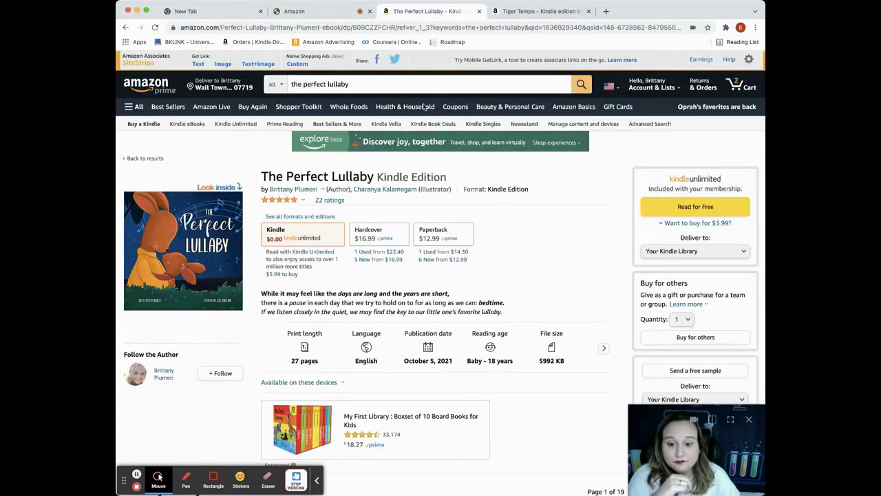
scroll(405, 316, down, 5)
scroll(404, 315, down, 6)
scroll(404, 320, down, 6)
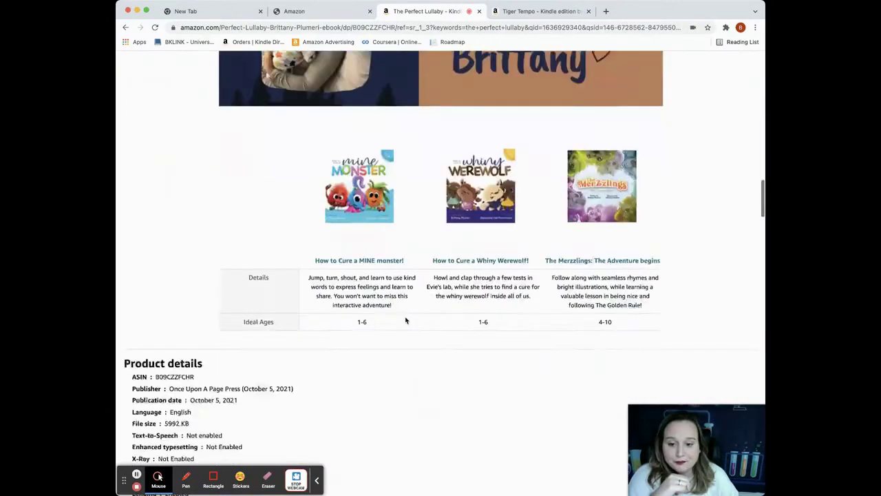
click(250, 179)
double_click(251, 178)
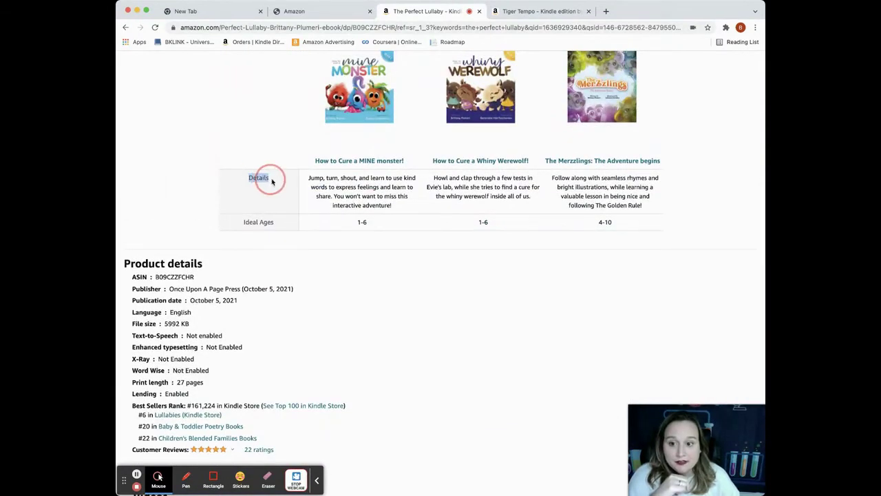
drag(307, 177, 413, 202)
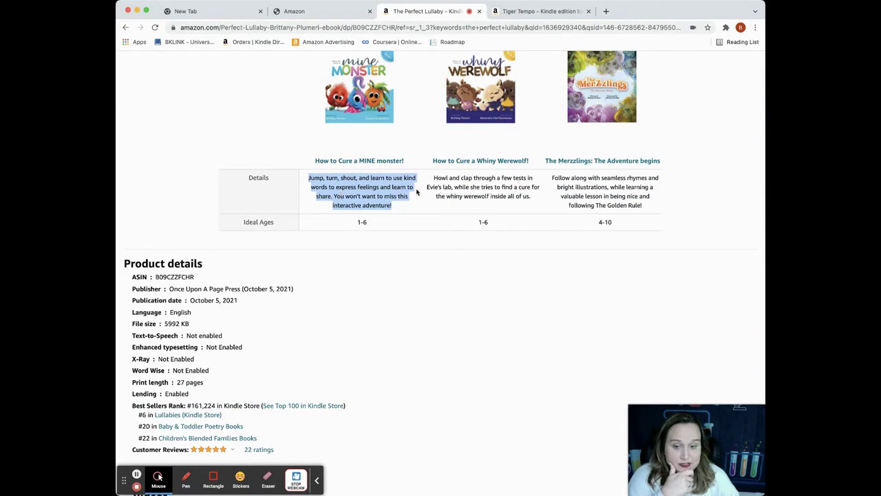
Set the first product's Details value to Text in the Standard Comparison Chart
click(286, 13)
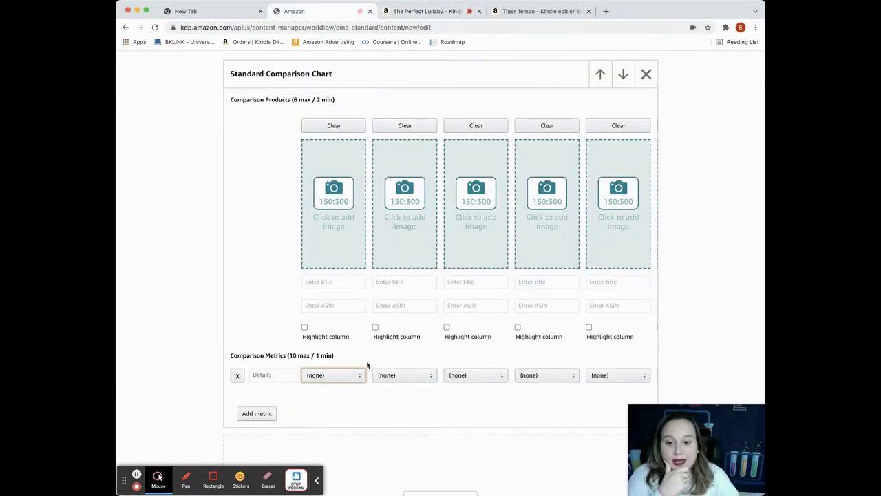
click(330, 383)
click(335, 411)
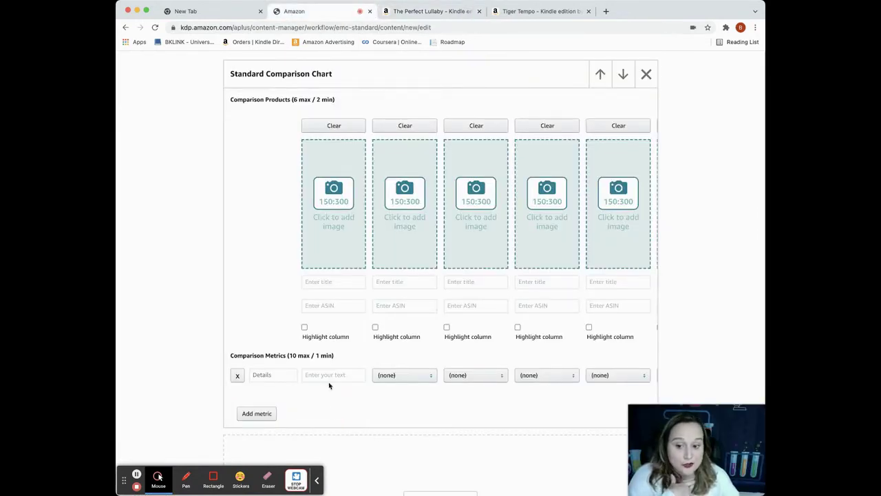
click(322, 378)
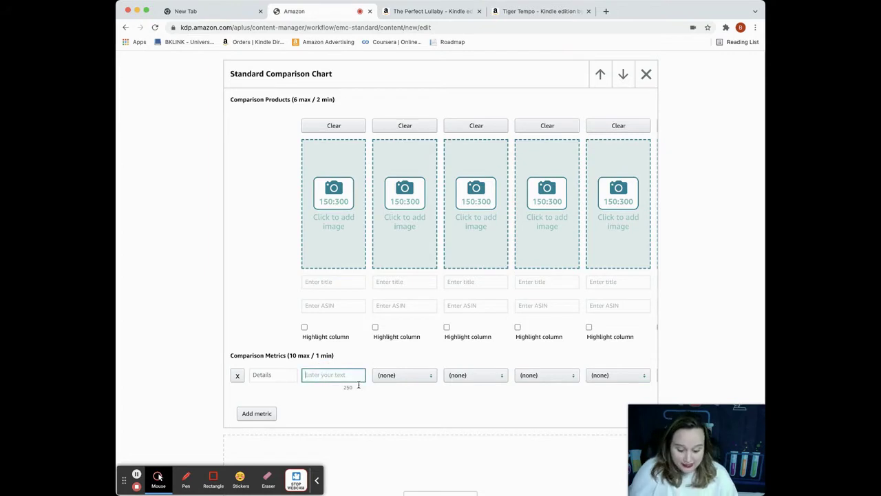
Add a second comparison metric named "Ideal Ages", as on The Perfect Lullaby's page, and set its first product value to Text
click(260, 415)
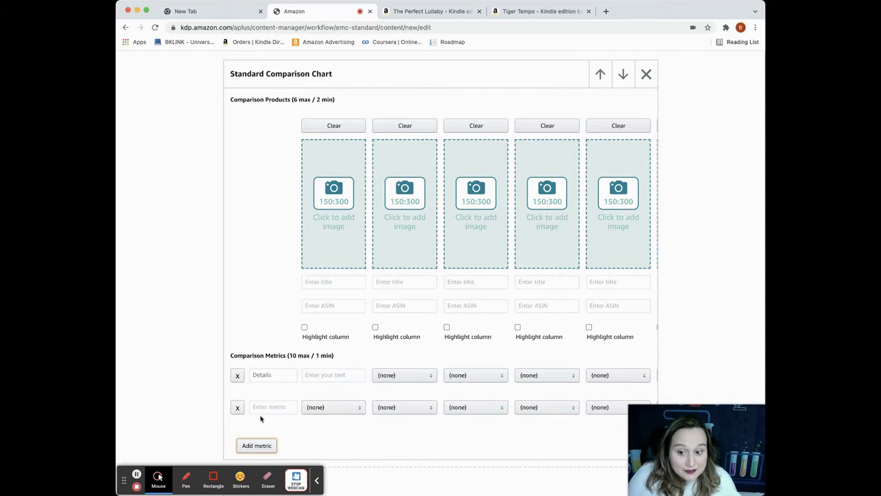
click(273, 407)
click(427, 11)
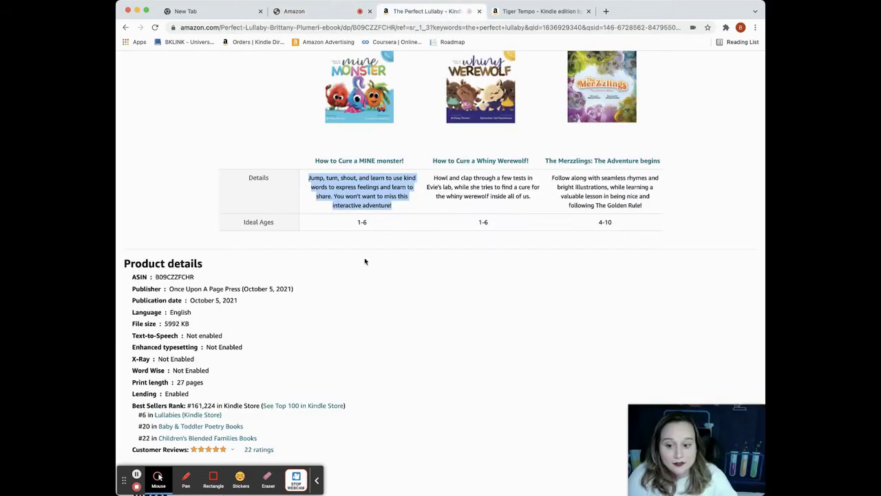
drag(244, 227, 299, 226)
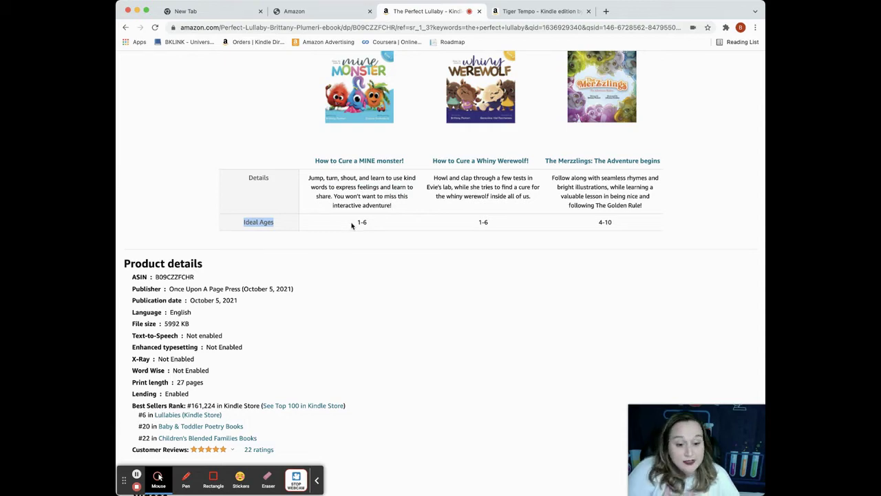
click(282, 12)
text(Ideal Ages)
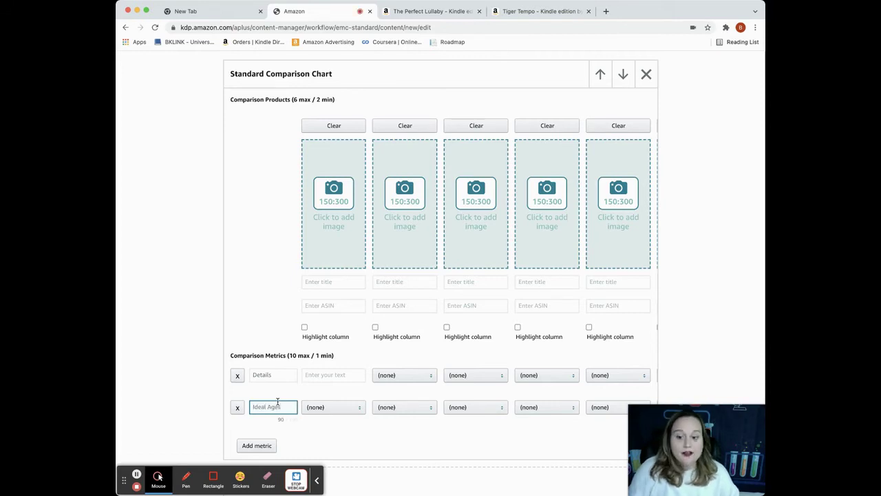
click(337, 410)
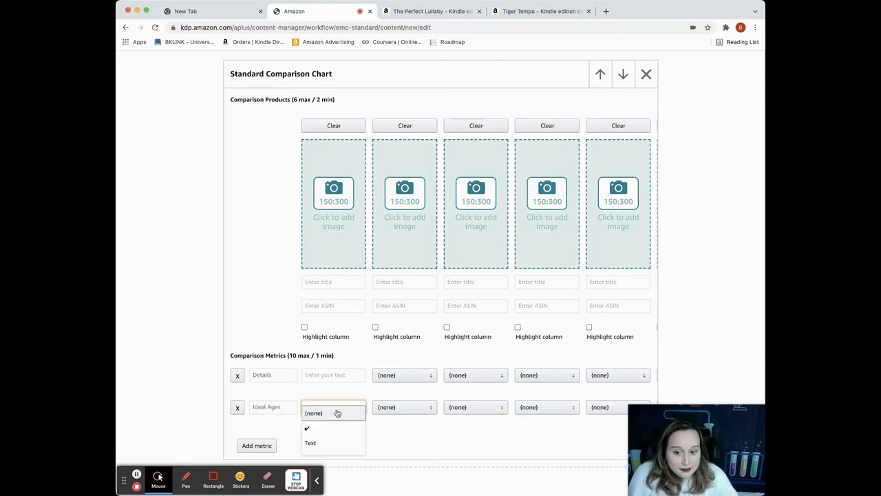
click(337, 446)
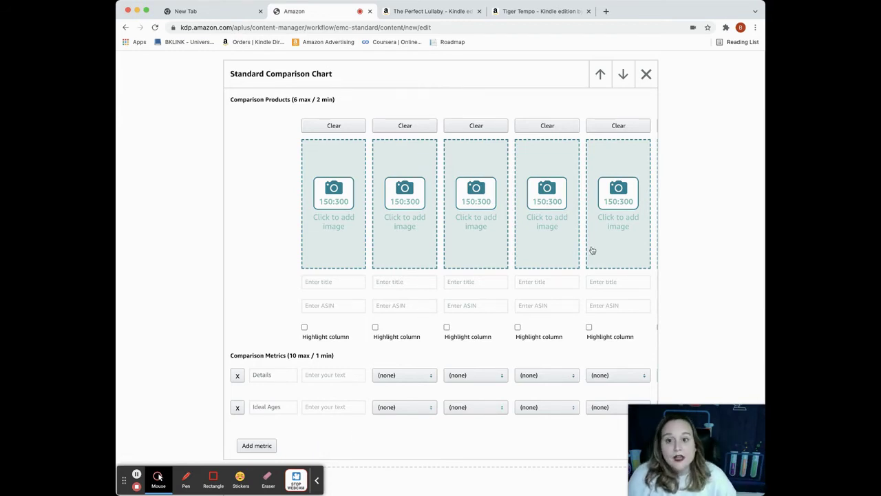
Save the Mine Monsters A+ content as a draft
scroll(570, 243, up, 1)
scroll(569, 243, down, 1)
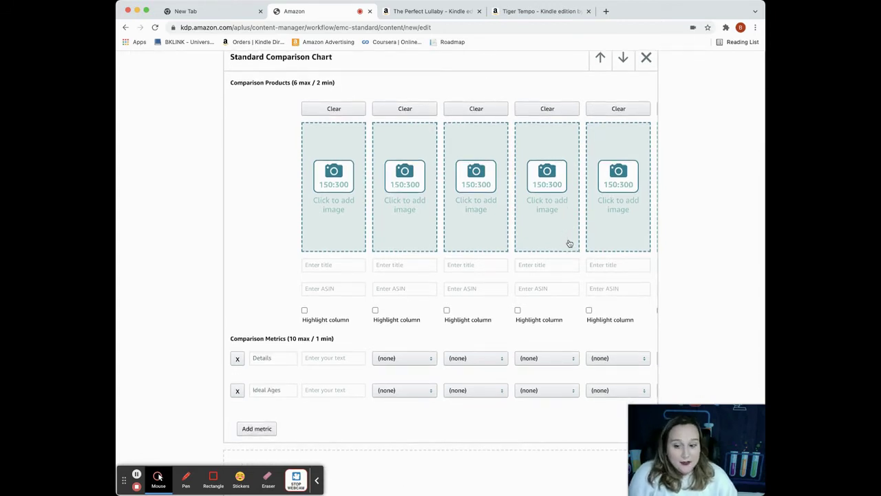
scroll(569, 243, up, 5)
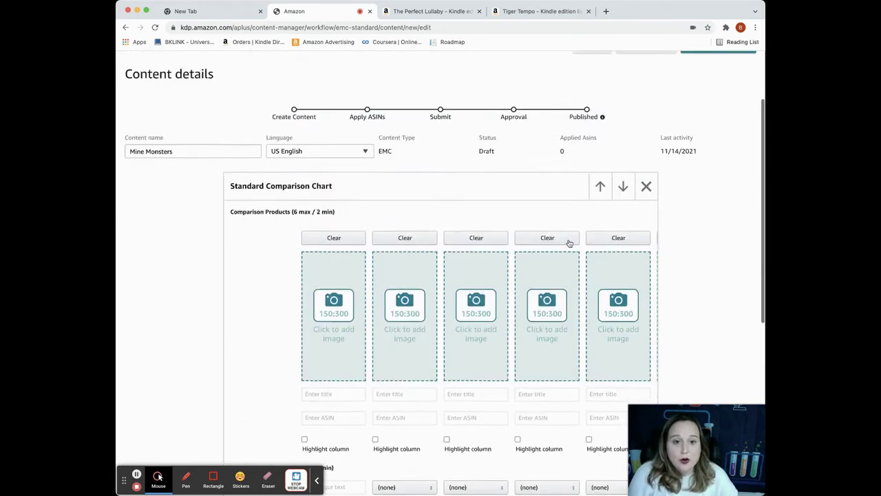
click(637, 142)
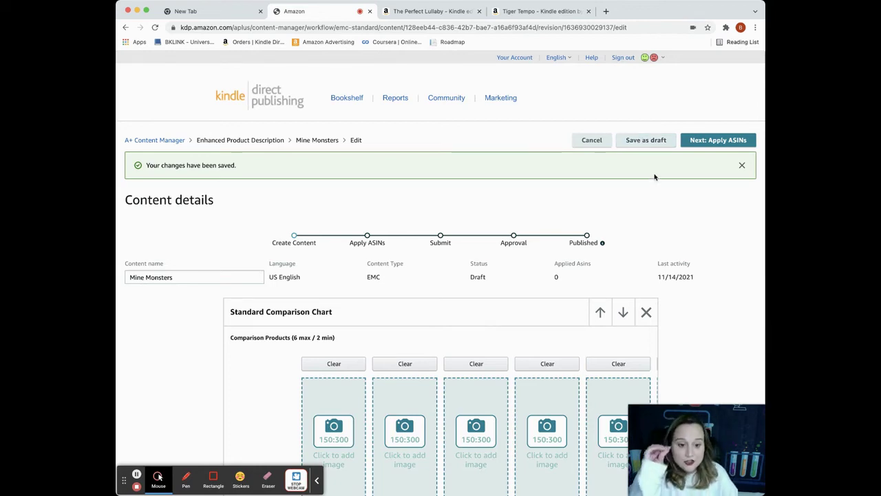
Set the Details and Ideal Ages values of the second and third products to Text in the comparison chart
scroll(654, 177, down, 1)
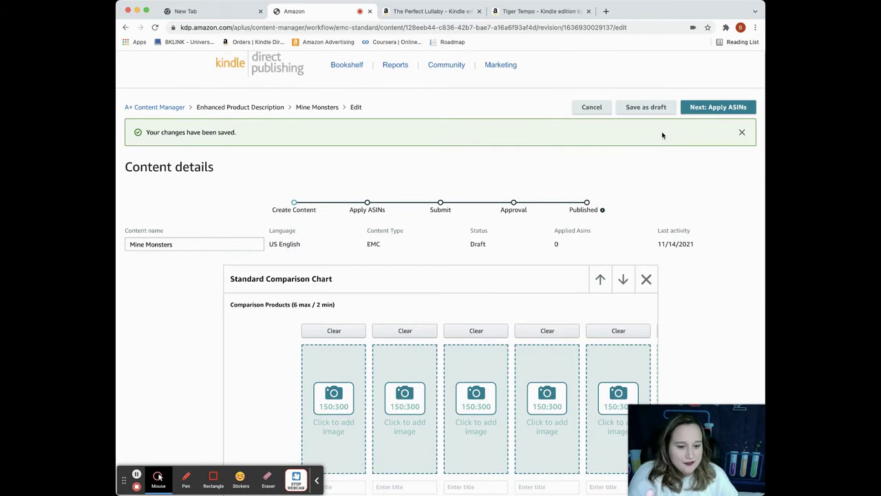
scroll(661, 133, down, 8)
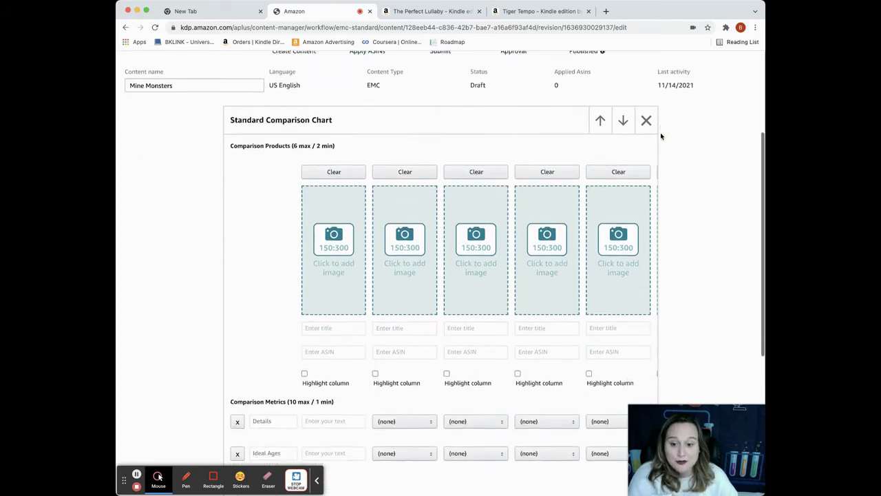
scroll(258, 339, right, 1)
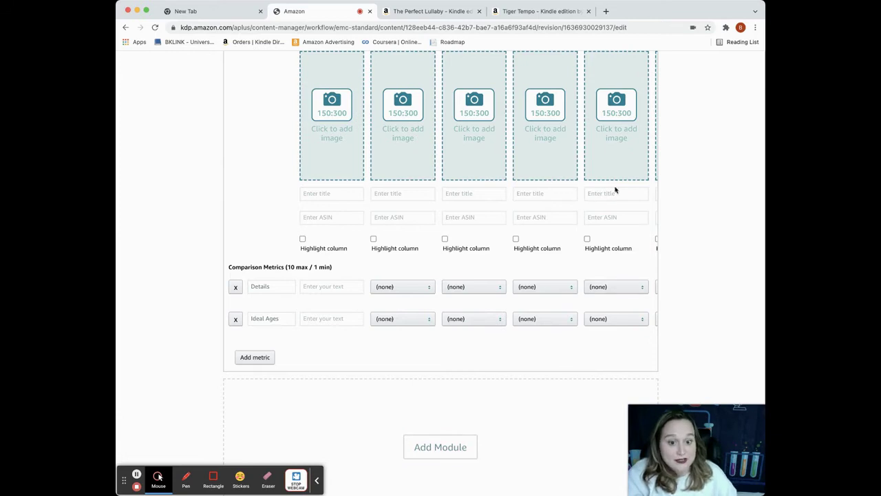
scroll(629, 337, right, 3)
scroll(629, 336, right, 1)
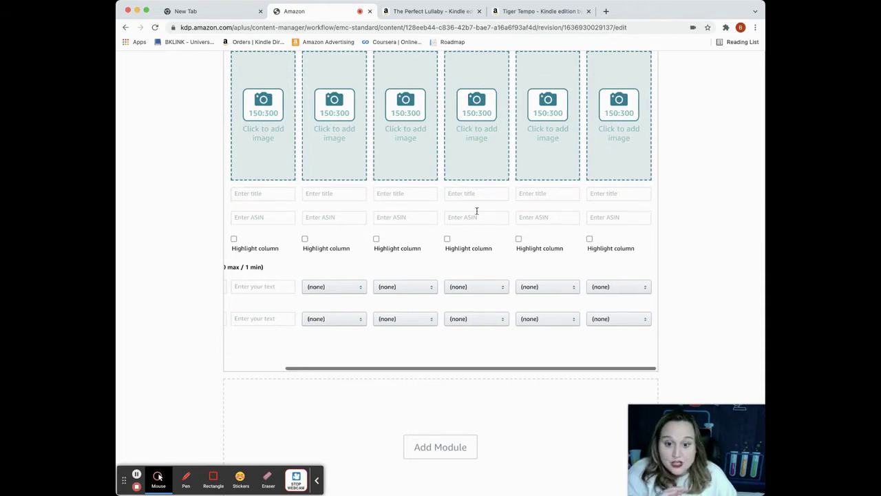
scroll(478, 211, left, 4)
click(401, 290)
click(398, 323)
click(403, 320)
click(397, 355)
click(493, 287)
click(482, 321)
click(485, 325)
click(486, 354)
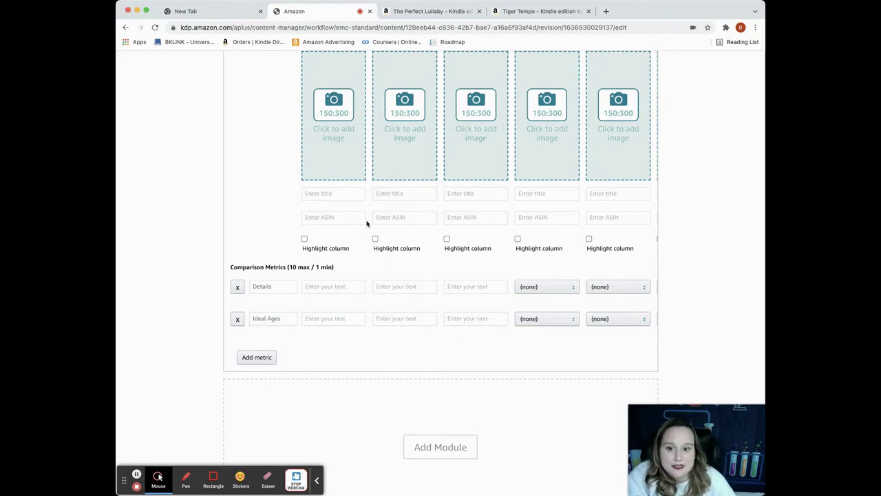
Review the first product's title, ASIN, Details and Ideal Ages fields against the published chart on The Perfect Lullaby's page
click(323, 194)
click(313, 216)
click(322, 287)
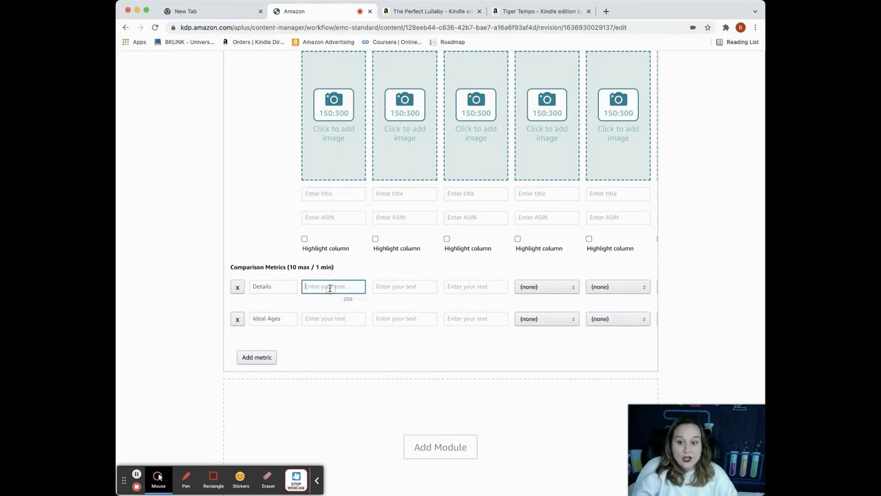
click(338, 320)
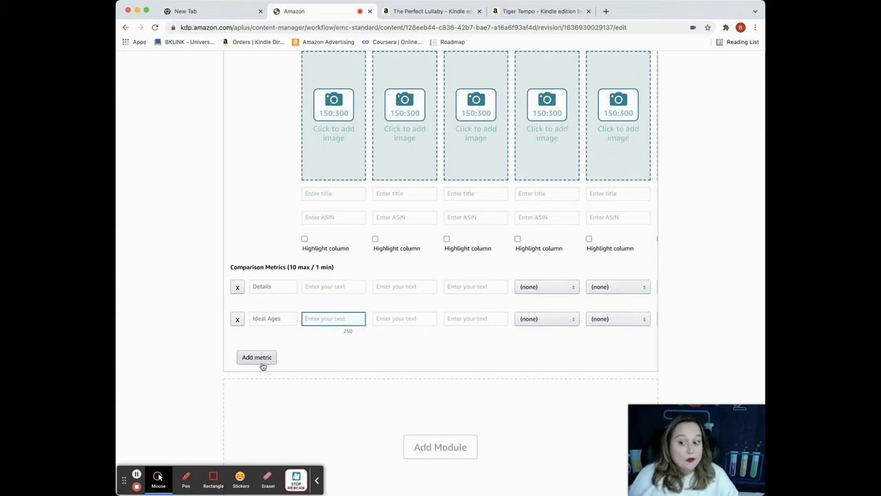
click(431, 11)
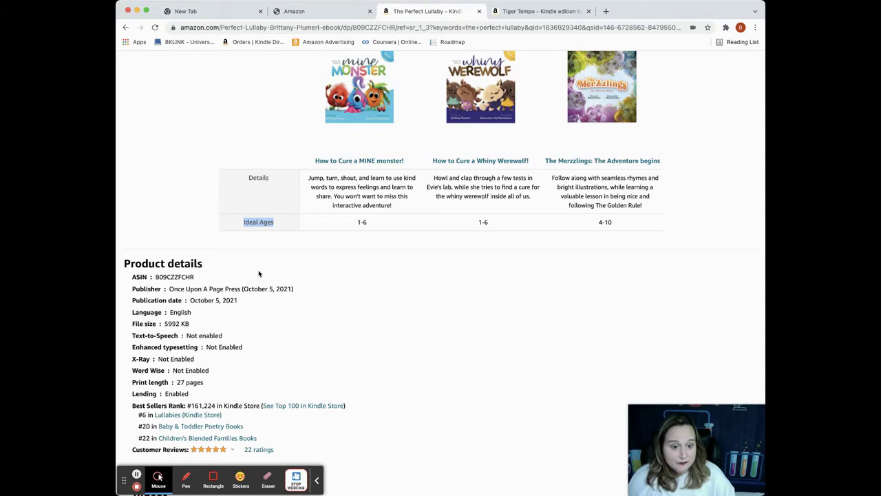
scroll(251, 227, down, 1)
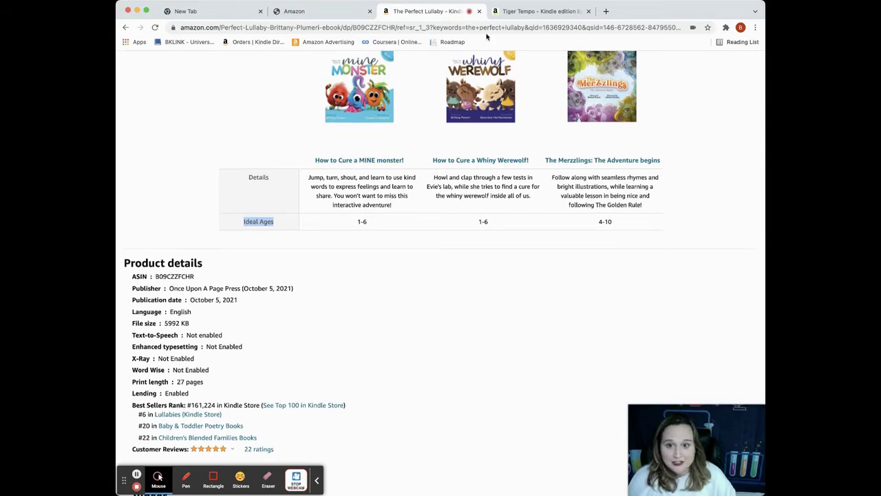
click(294, 11)
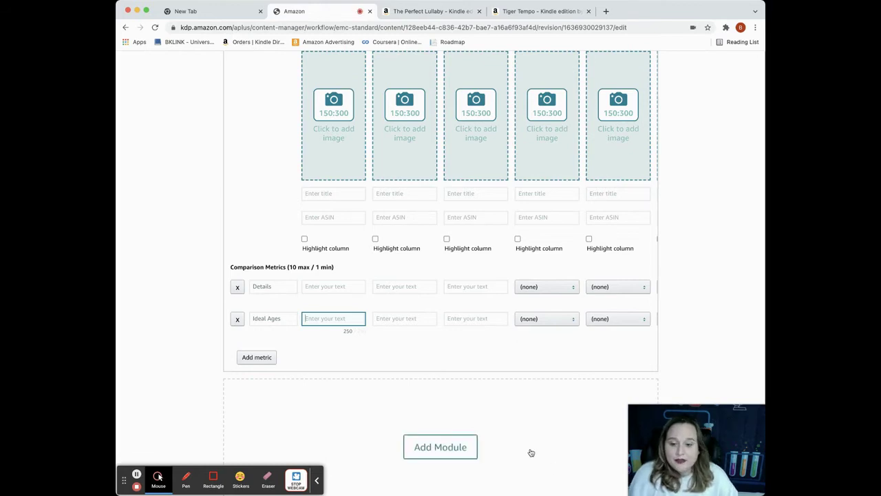
Browse the available modules and add a Standard Three Images & Text module below the comparison chart
click(441, 447)
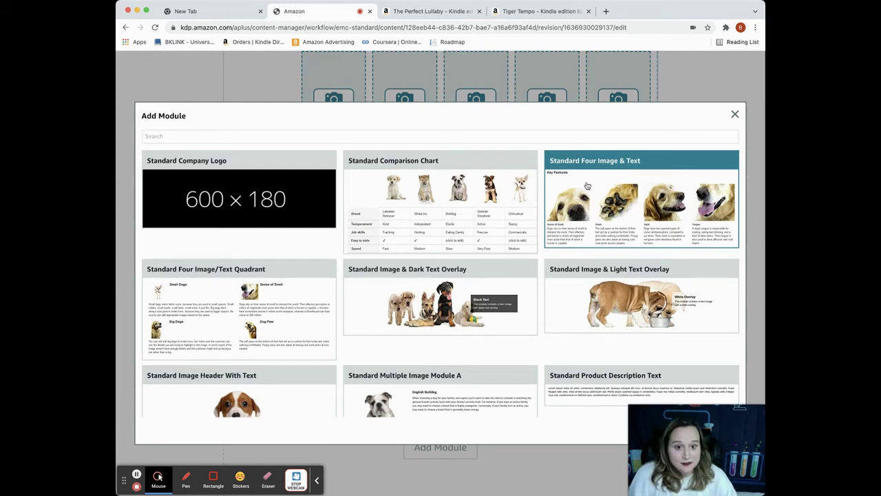
scroll(656, 200, down, 10)
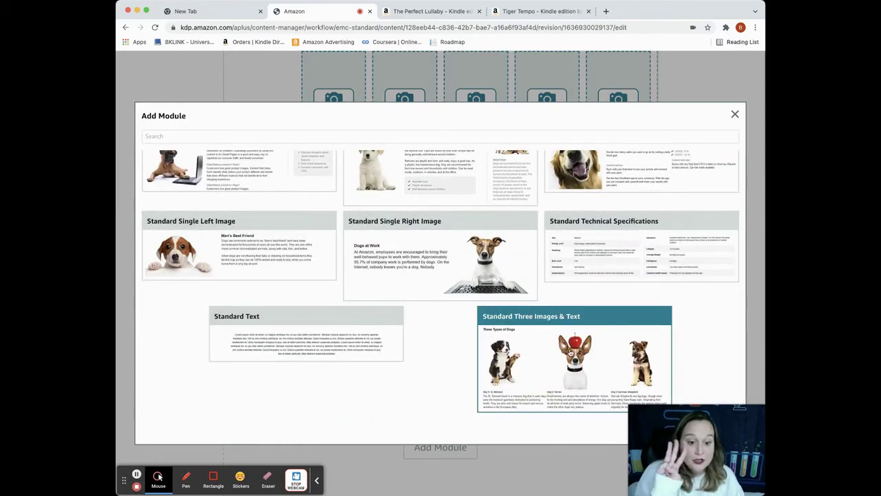
scroll(575, 351, up, 10)
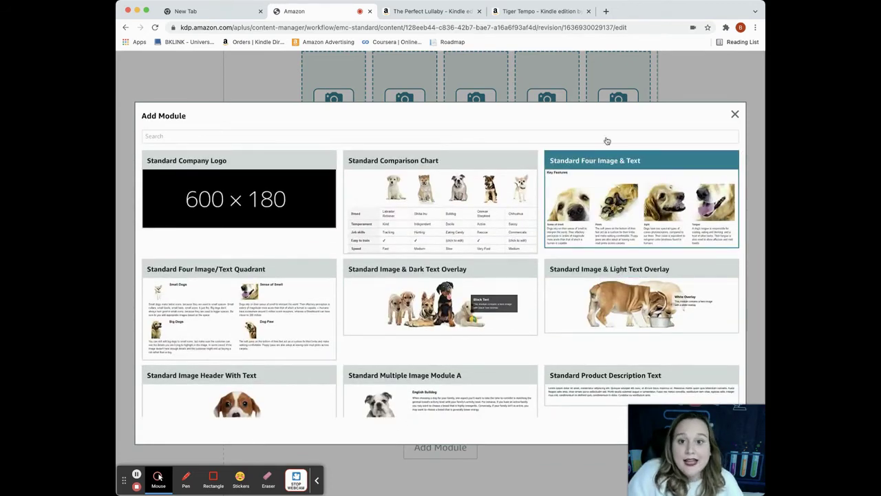
scroll(637, 224, down, 10)
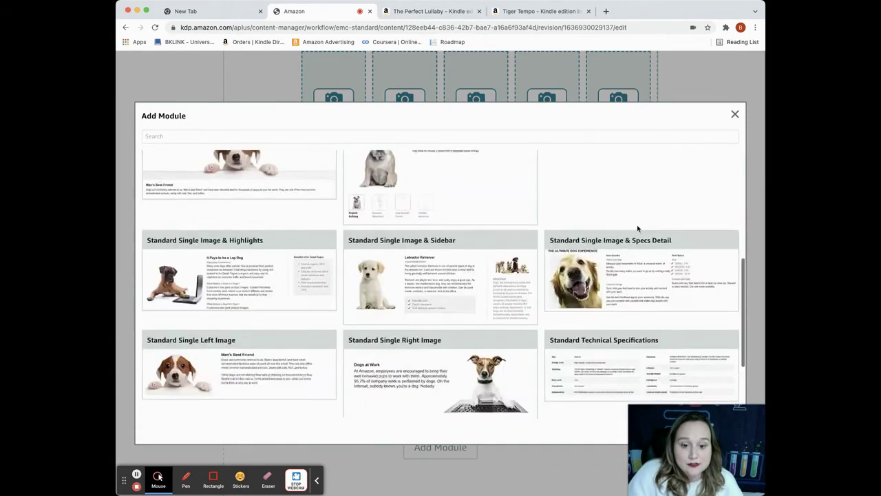
click(613, 360)
scroll(616, 330, down, 5)
scroll(394, 201, down, 1)
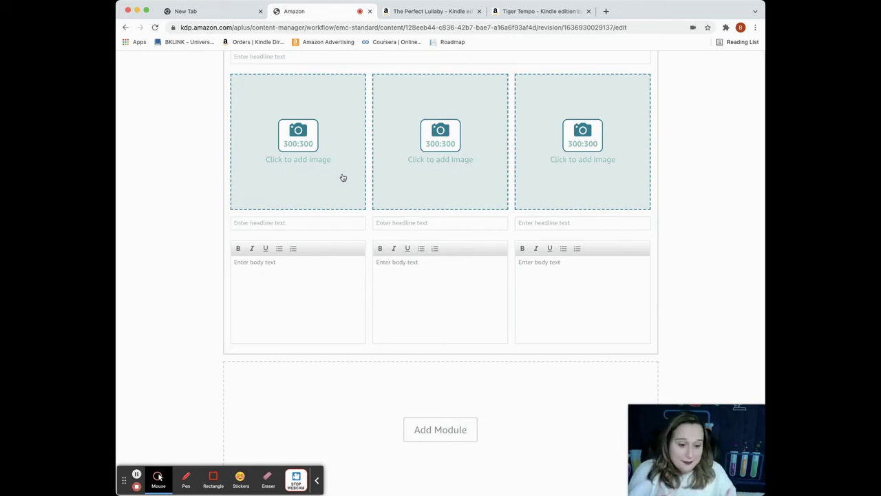
Compare the three-image row on The Perfect Lullaby's page with the empty Standard Three Images & Text module
click(423, 11)
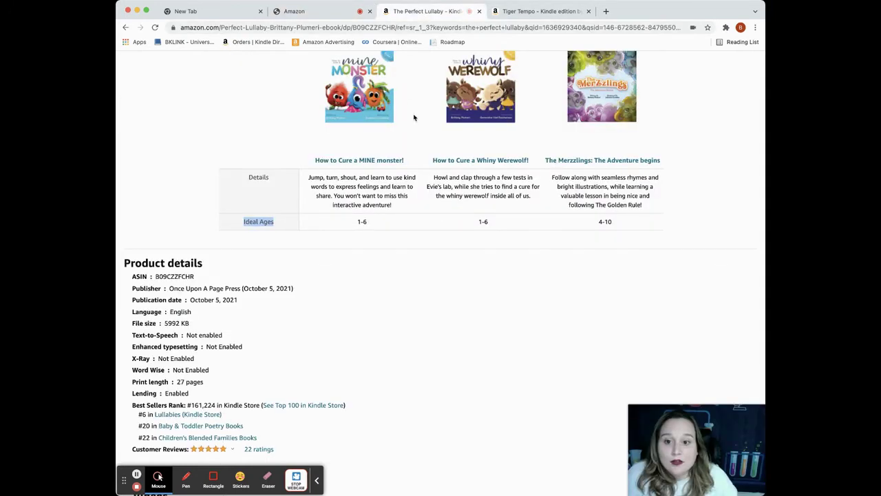
scroll(413, 117, up, 10)
scroll(409, 131, up, 2)
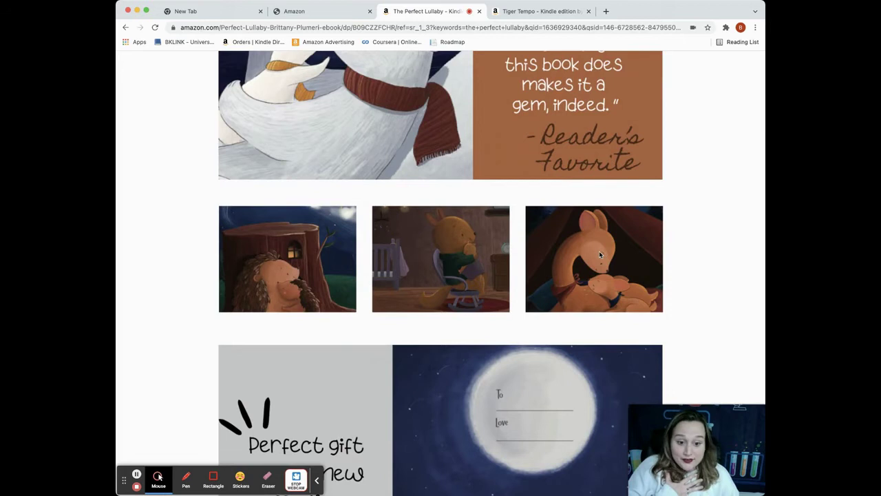
click(327, 14)
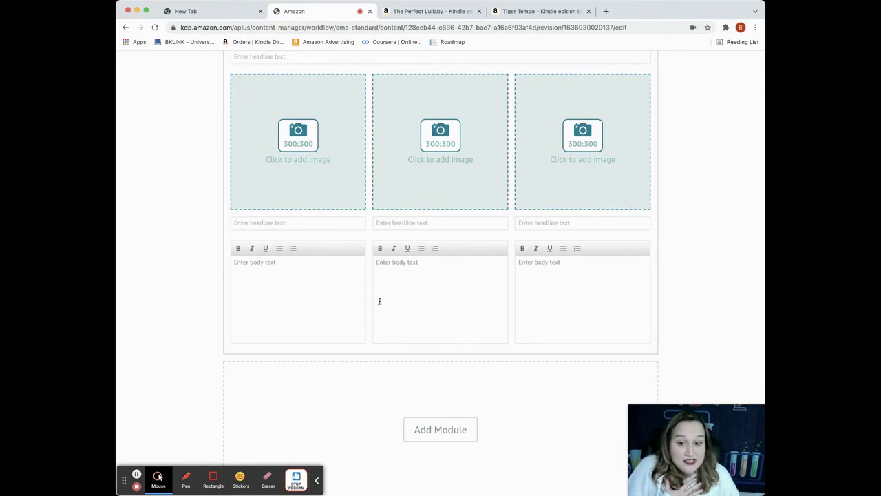
click(441, 13)
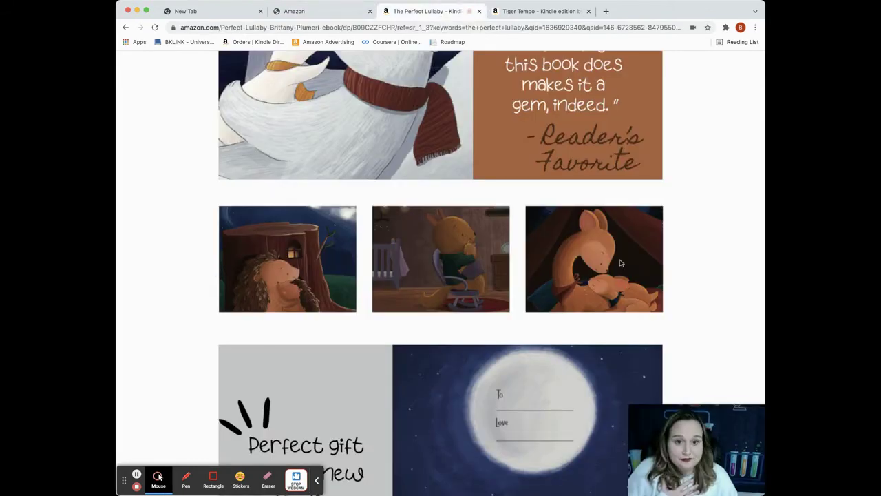
Examine the four-image row with its headlines and descriptions in the publisher section of Tiger Tempo's page
click(527, 11)
scroll(425, 246, down, 10)
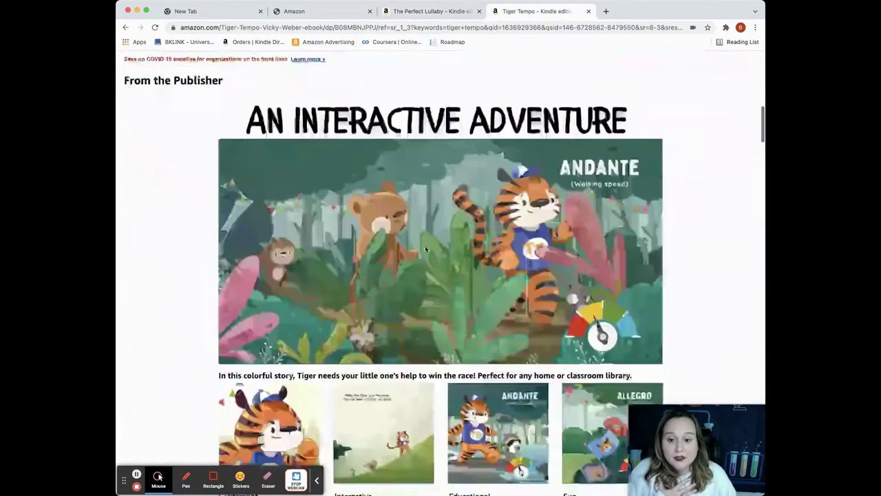
scroll(424, 245, down, 5)
scroll(337, 227, up, 1)
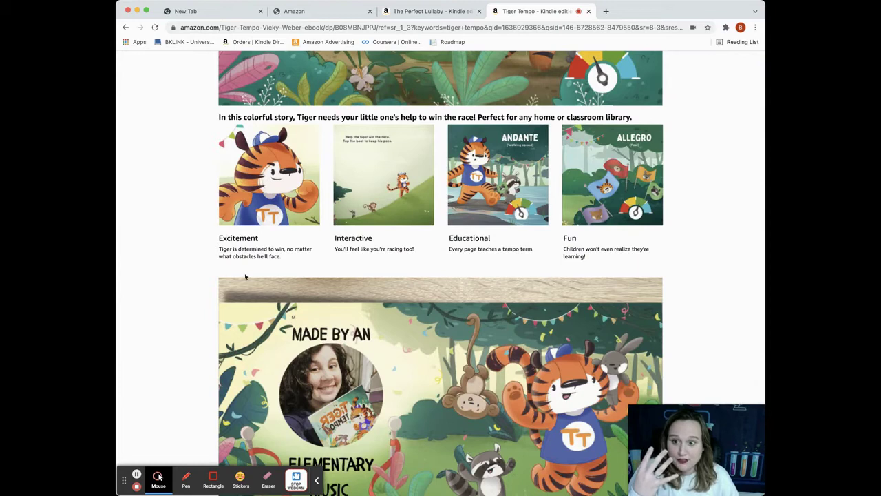
drag(219, 239, 392, 240)
drag(336, 249, 416, 252)
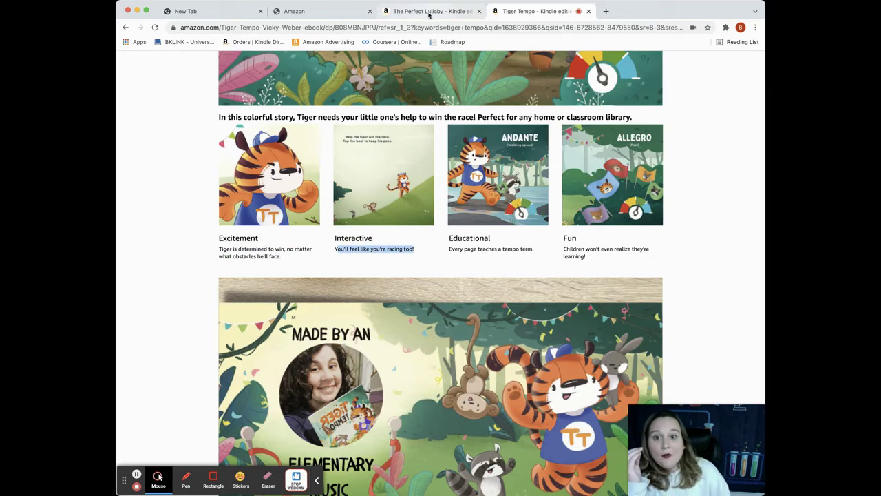
Remove the Standard Three Images & Text module from the Mine Monsters A+ content project
click(329, 18)
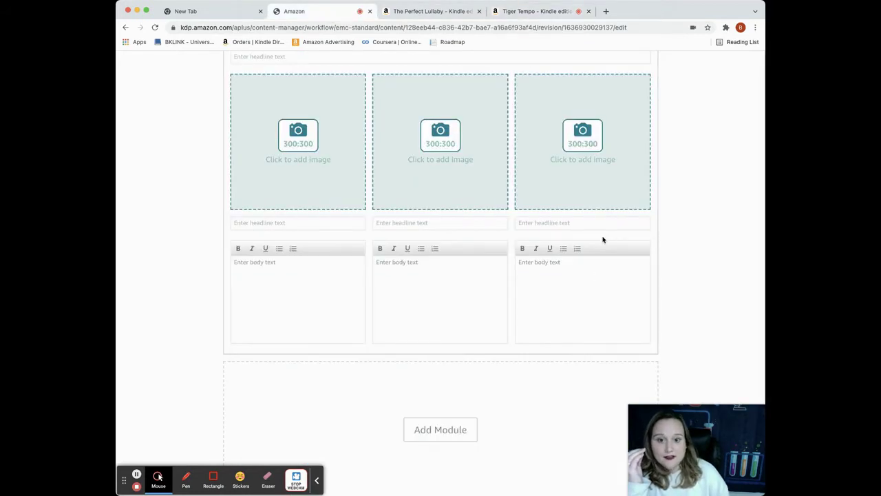
scroll(602, 238, up, 3)
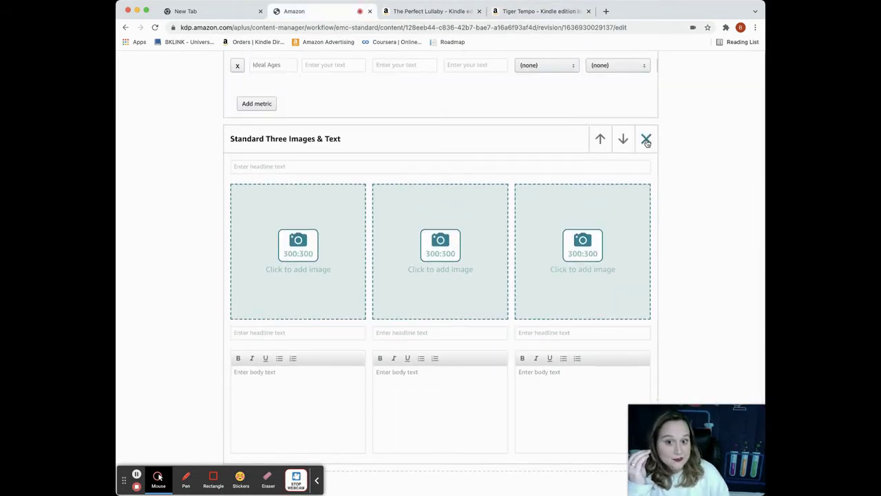
click(647, 141)
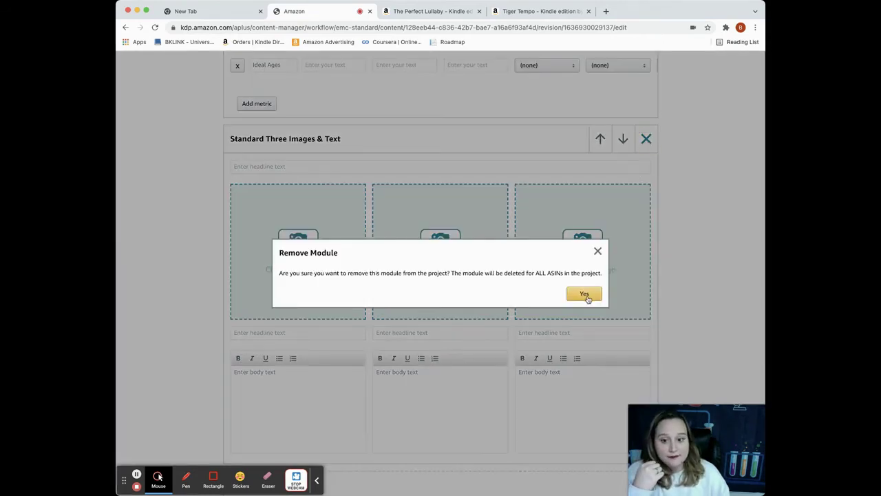
click(584, 294)
Add a Standard Four Image & Text module below the comparison chart
click(427, 315)
click(632, 208)
scroll(310, 348, down, 4)
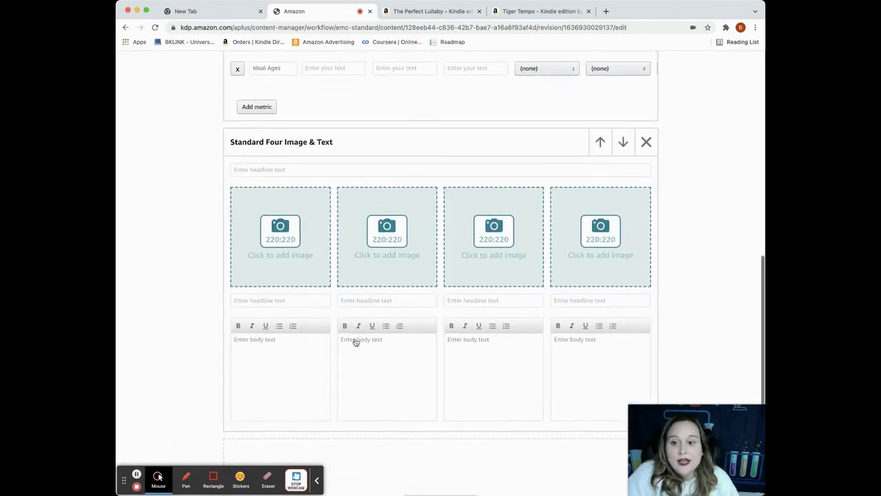
scroll(355, 342, down, 2)
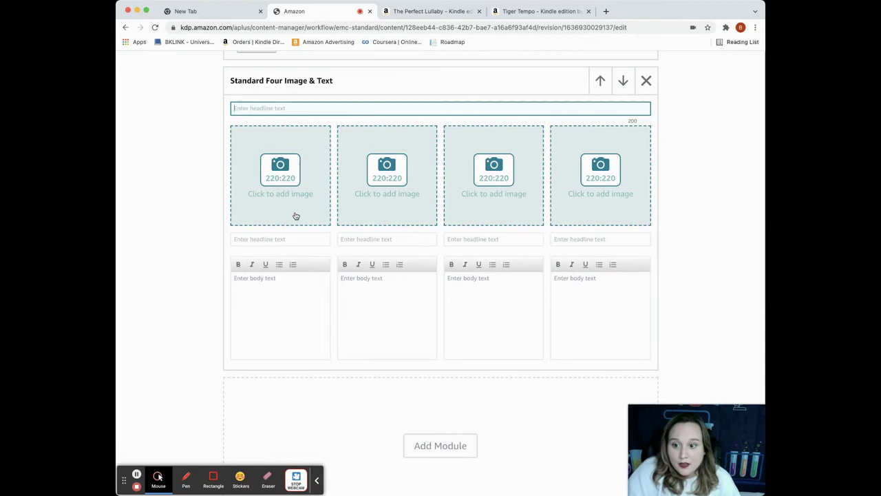
Fill in the first image's headline "Excitement" and body text "Tiger is determined to win", using Tiger Tempo's page as reference
click(293, 239)
click(555, 14)
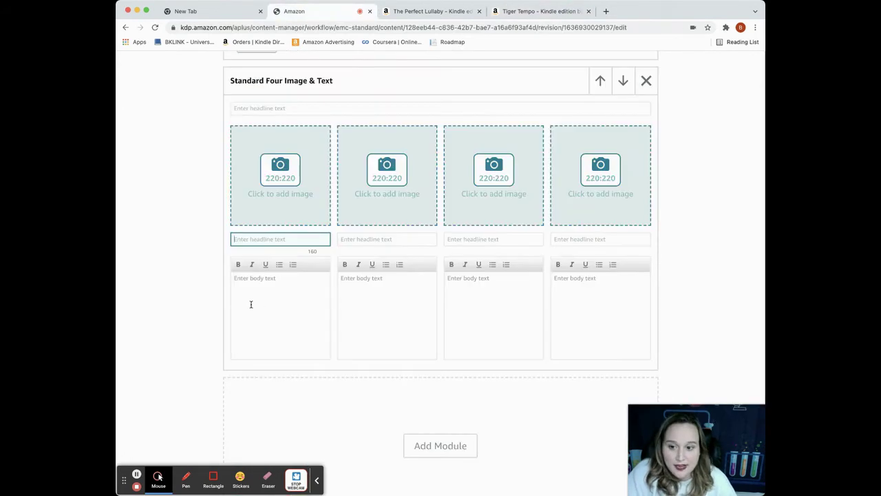
click(285, 285)
click(550, 12)
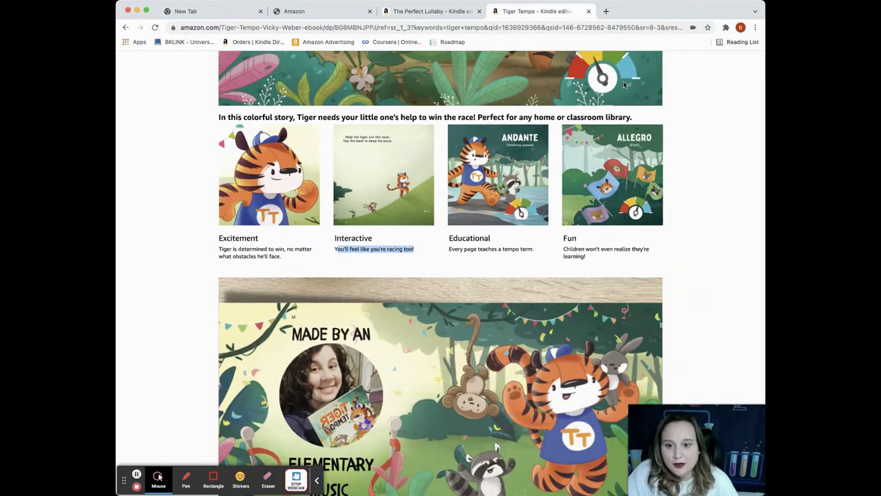
click(413, 13)
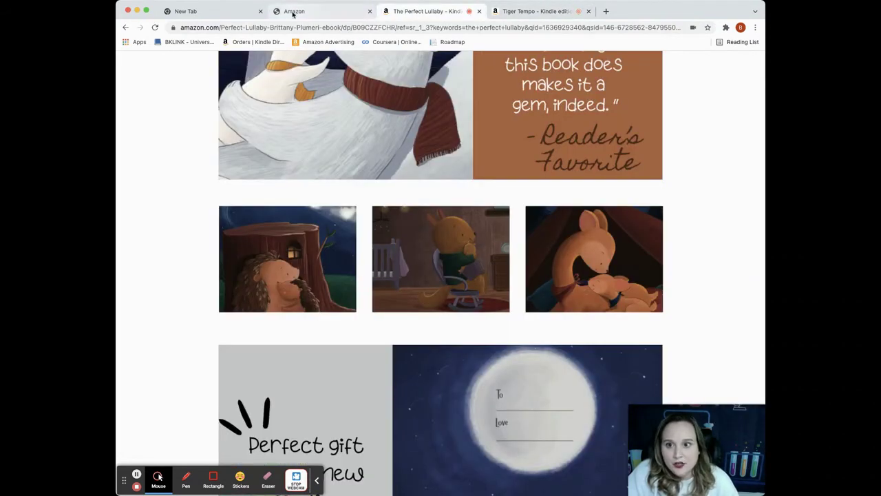
click(294, 13)
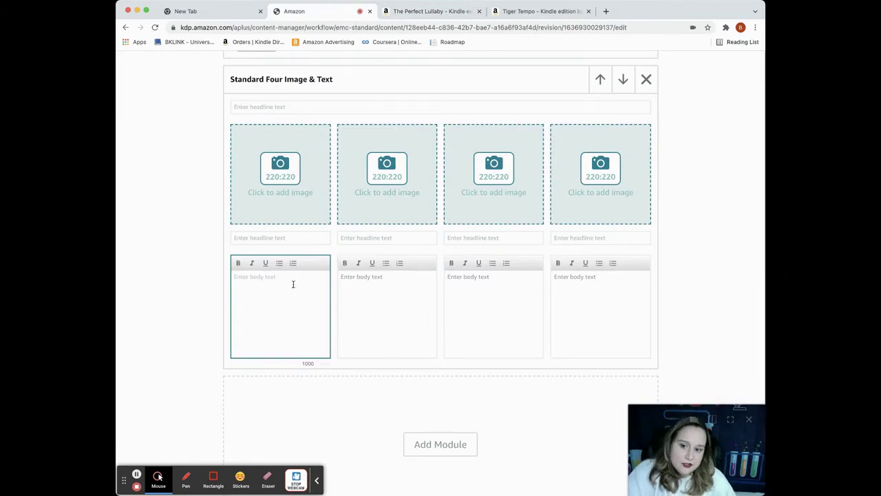
text(T)
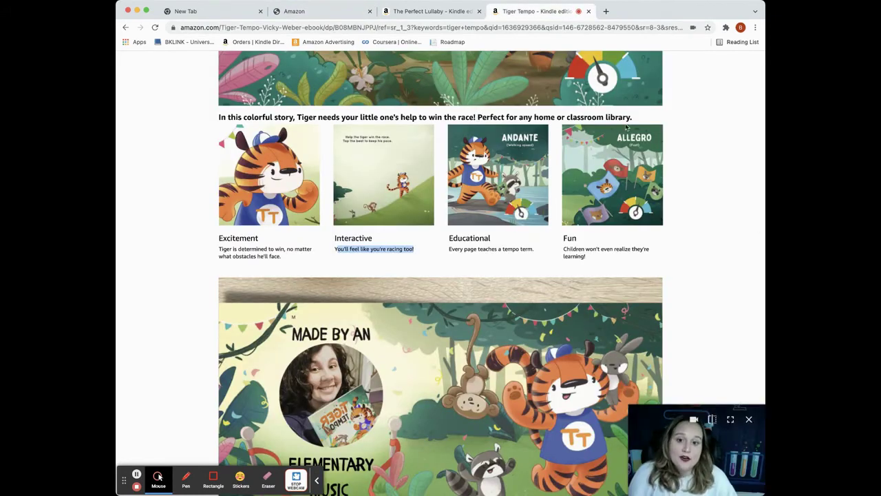
click(413, 10)
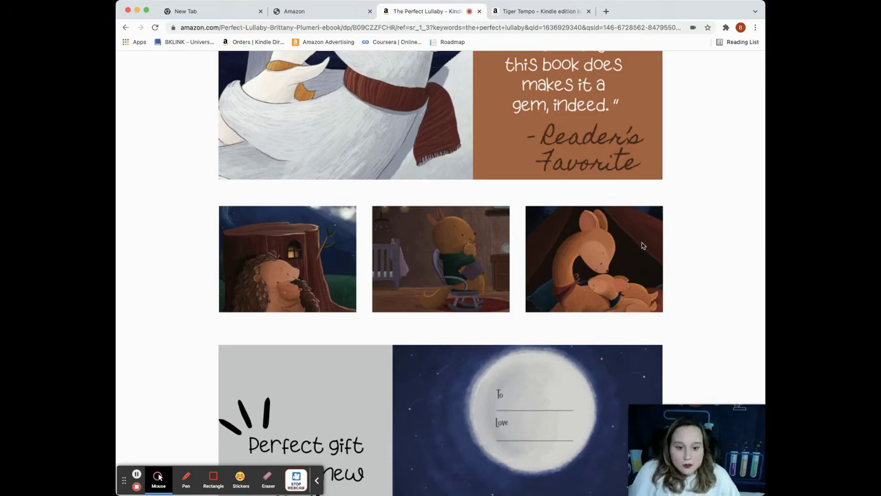
click(336, 12)
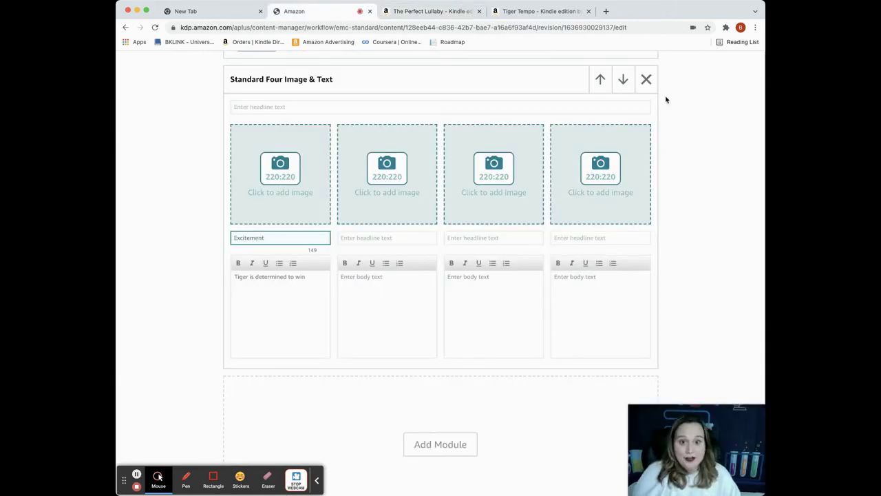
Replace the Standard Four Image & Text module with a Standard Image & Dark Text Overlay module
click(647, 80)
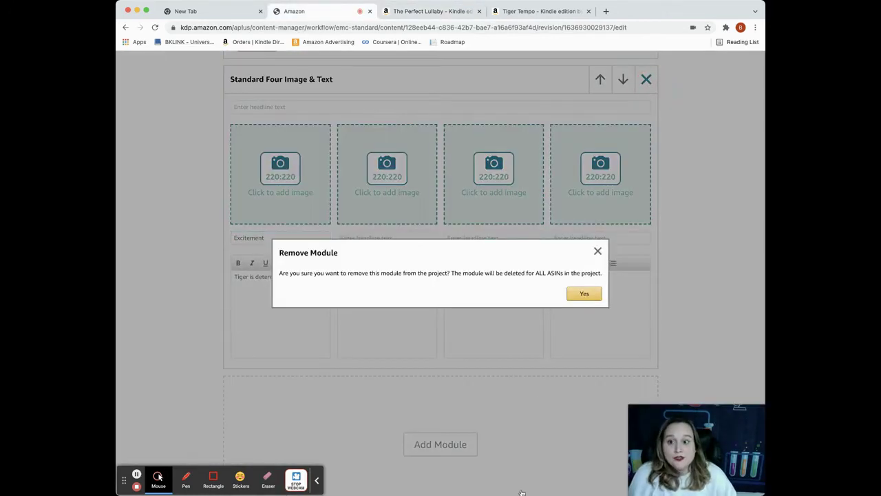
click(584, 294)
click(438, 310)
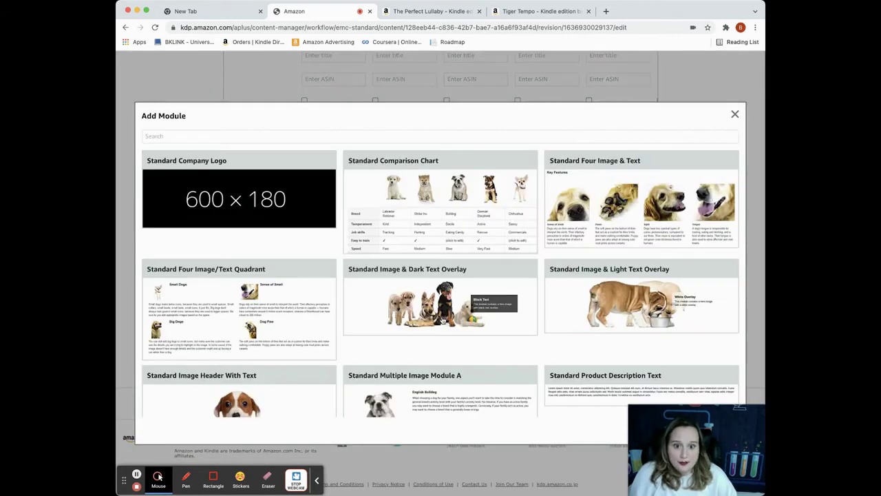
scroll(556, 208, down, 3)
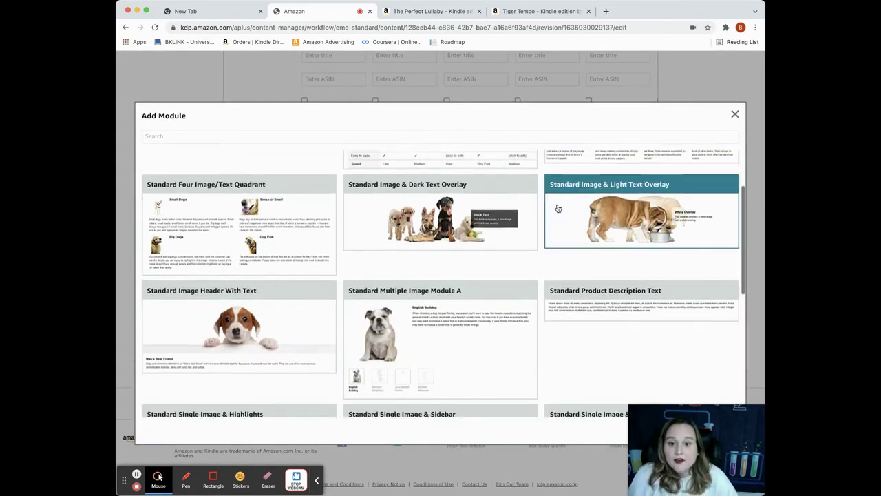
scroll(554, 207, up, 1)
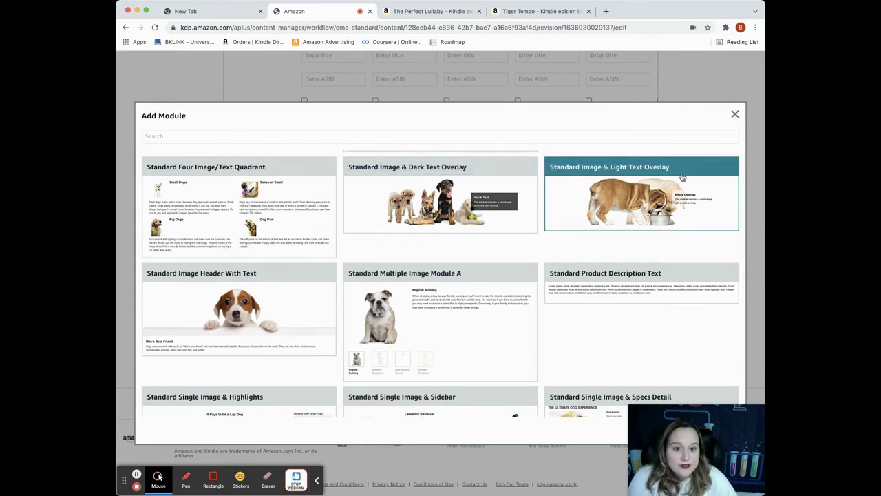
click(481, 203)
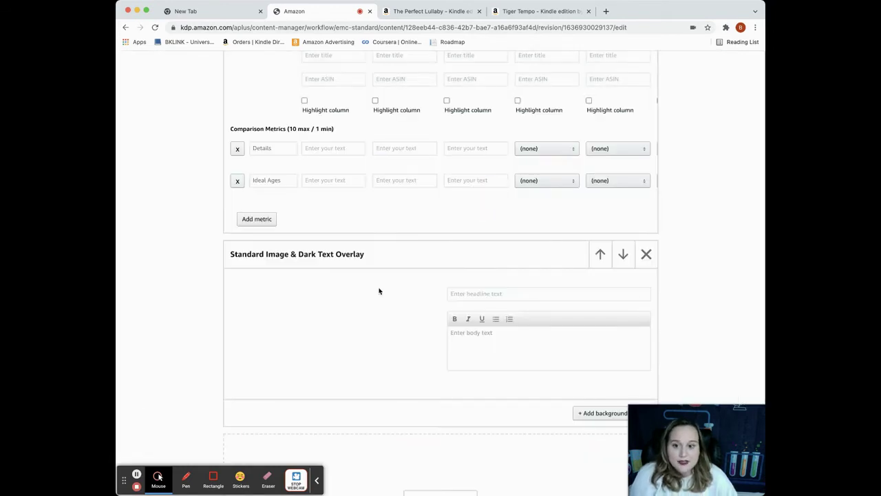
Check the minimum background image size for the Standard Image & Dark Text Overlay module without adding an image
scroll(413, 300, down, 1)
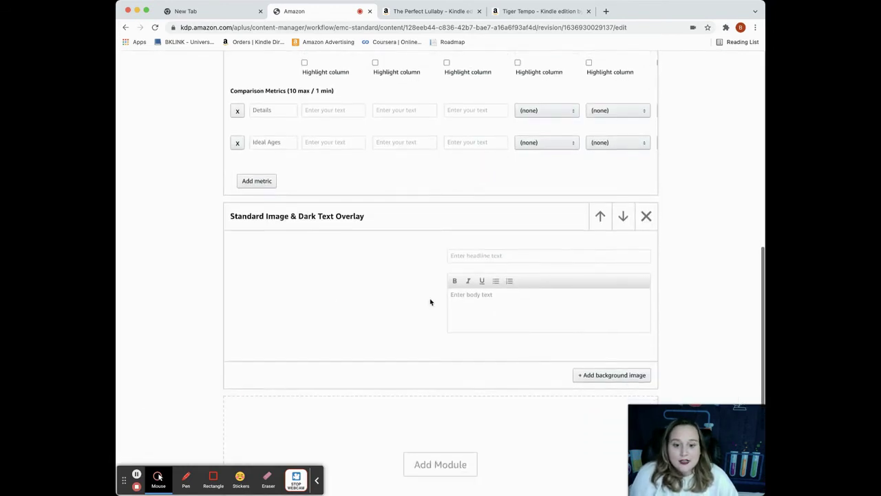
scroll(482, 275, down, 1)
click(625, 352)
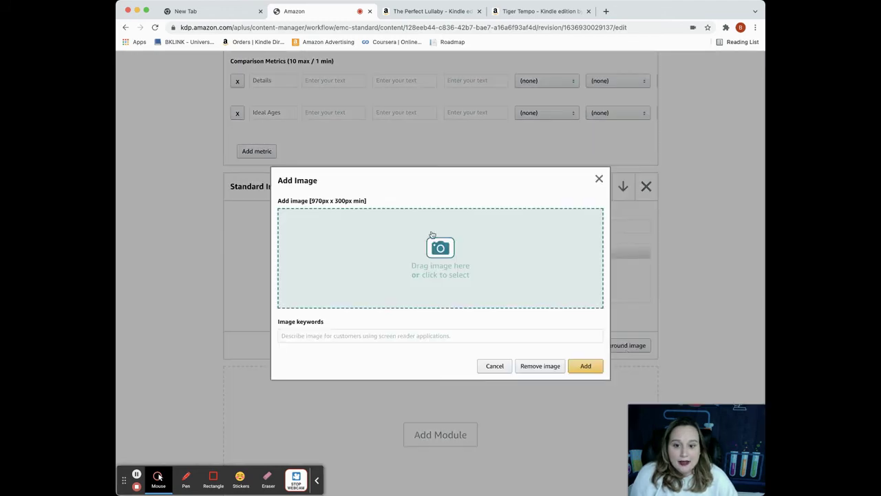
drag(310, 200, 372, 201)
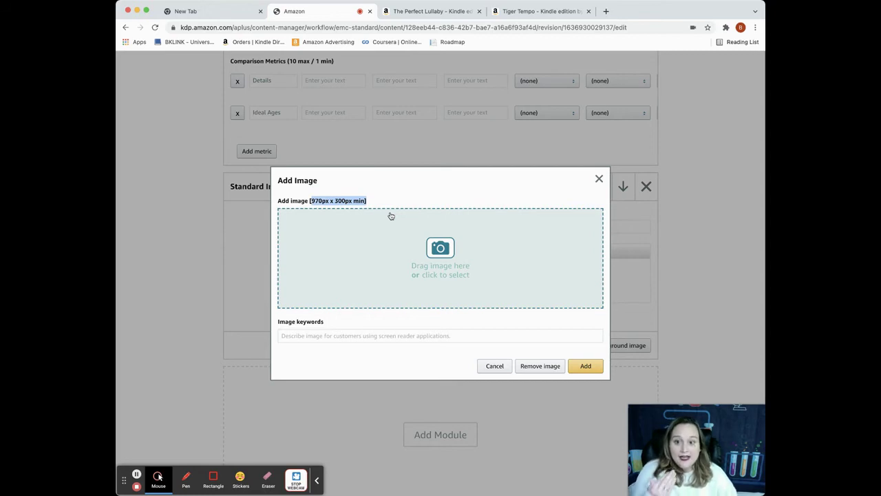
click(599, 181)
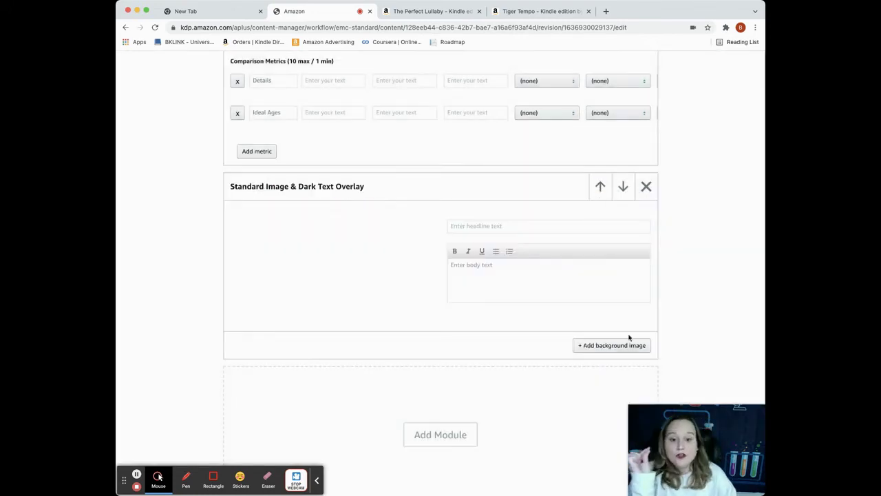
Review the available module types and compare them with the banner images on The Perfect Lullaby's page
click(441, 435)
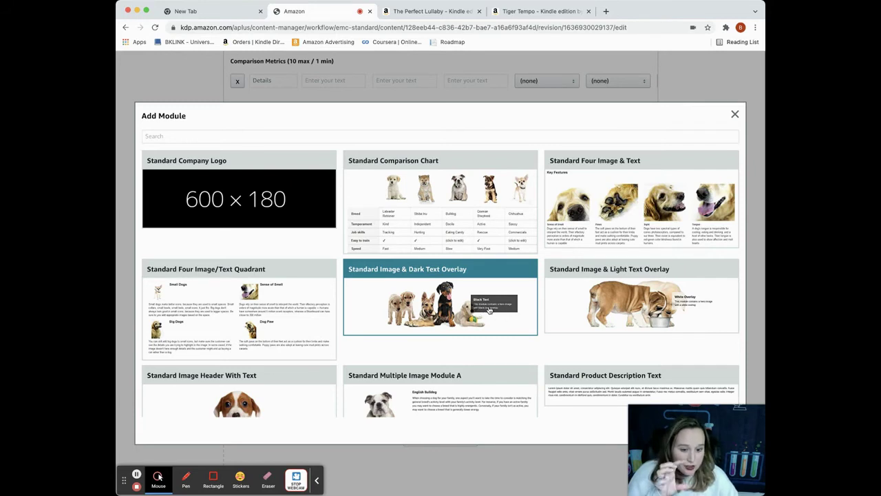
scroll(668, 296, down, 1)
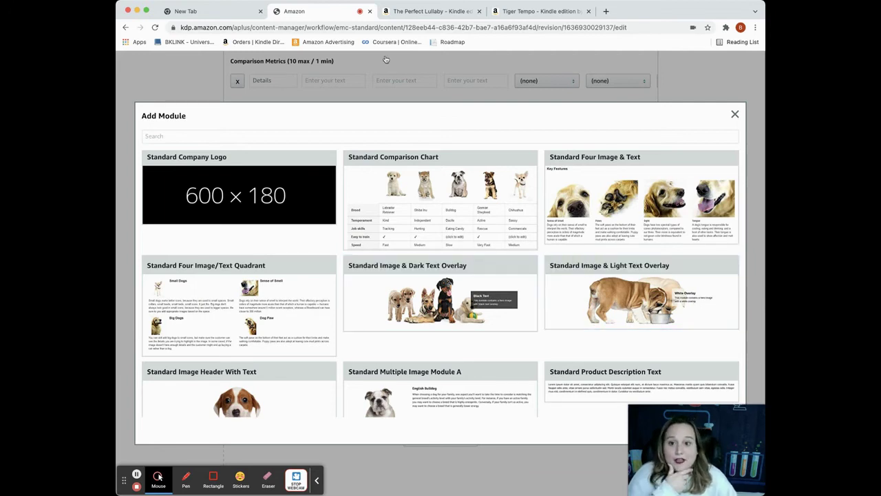
click(448, 12)
scroll(476, 191, down, 2)
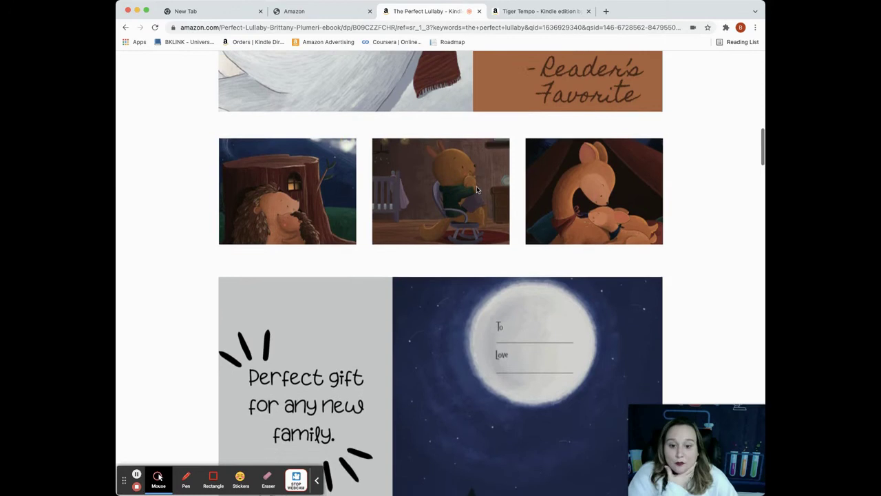
scroll(477, 189, up, 5)
scroll(476, 189, down, 7)
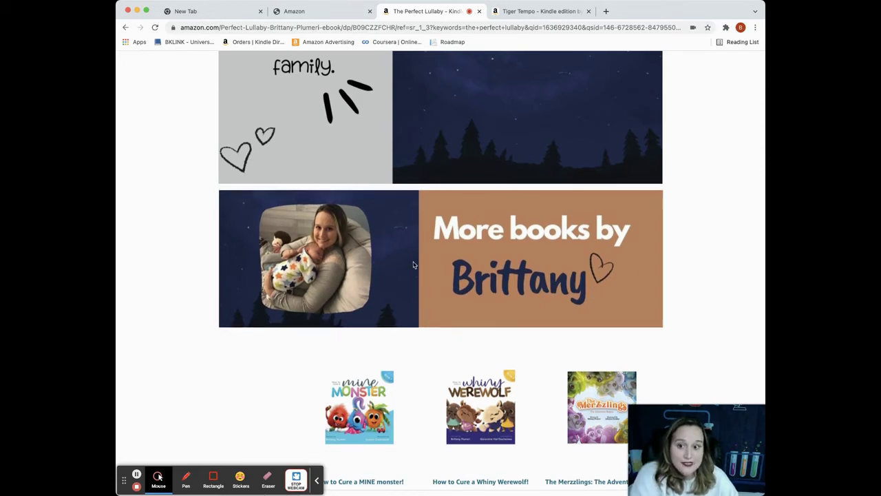
scroll(388, 260, up, 2)
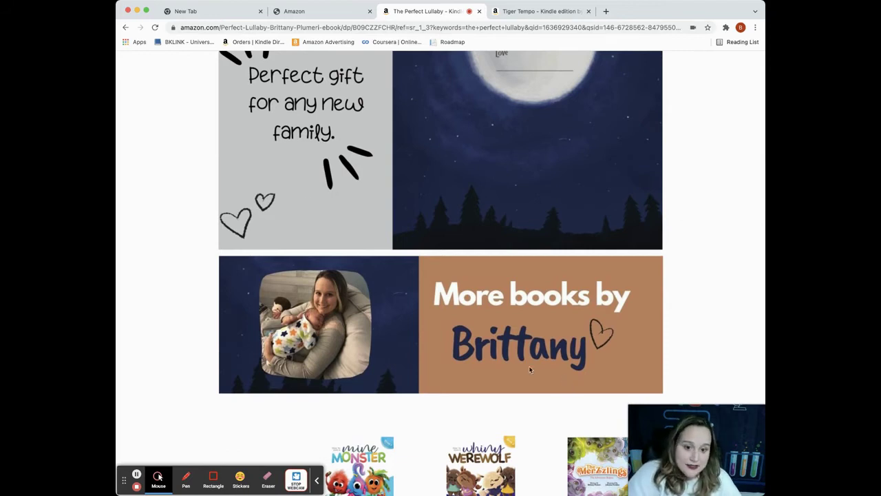
Review the publisher banners and image rows on Tiger Tempo's page as layout examples
click(548, 11)
scroll(497, 153, down, 10)
scroll(498, 152, up, 15)
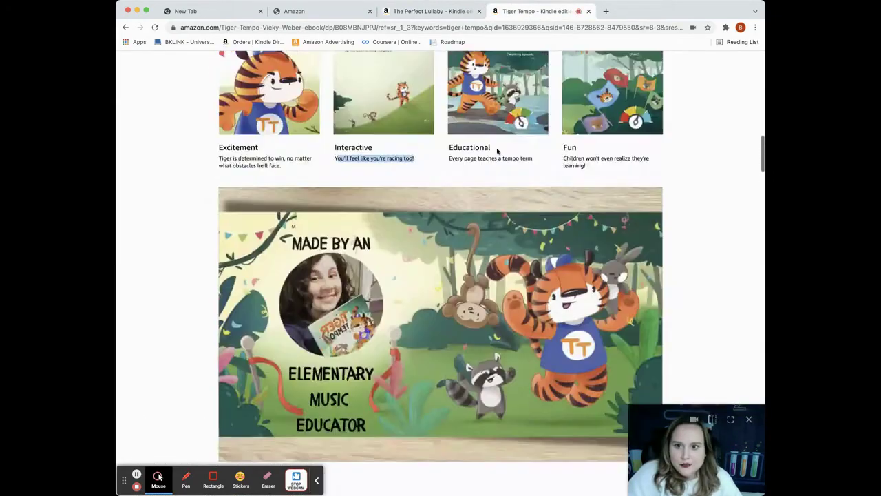
scroll(501, 136, down, 5)
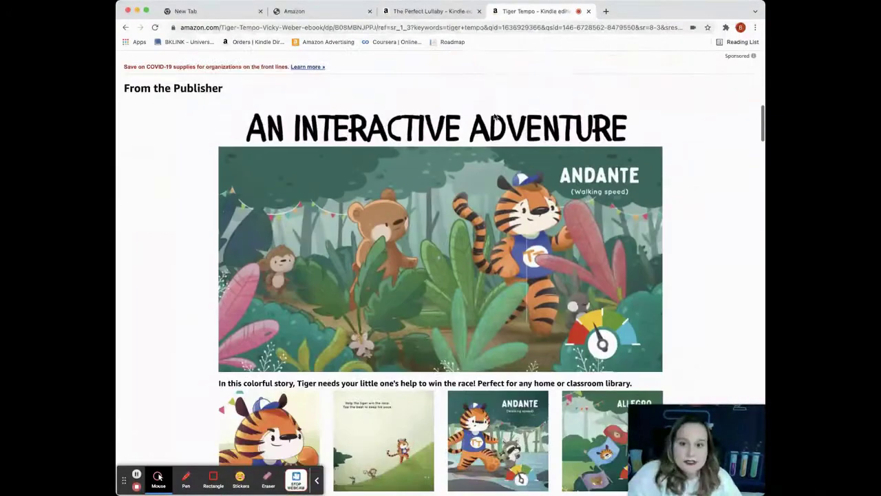
Open the Kindle edition page of The Merzzlings from the comparison chart on The Perfect Lullaby's page
key(ctrl+shift+Tab)
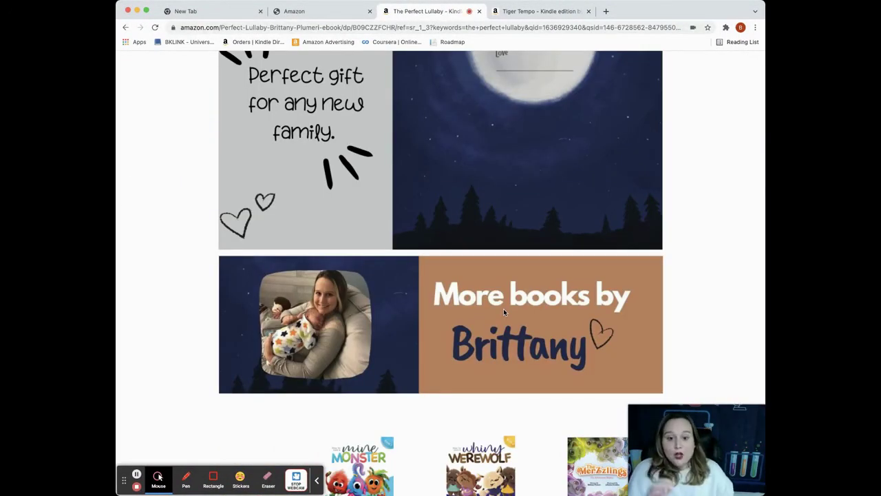
scroll(703, 152, down, 1)
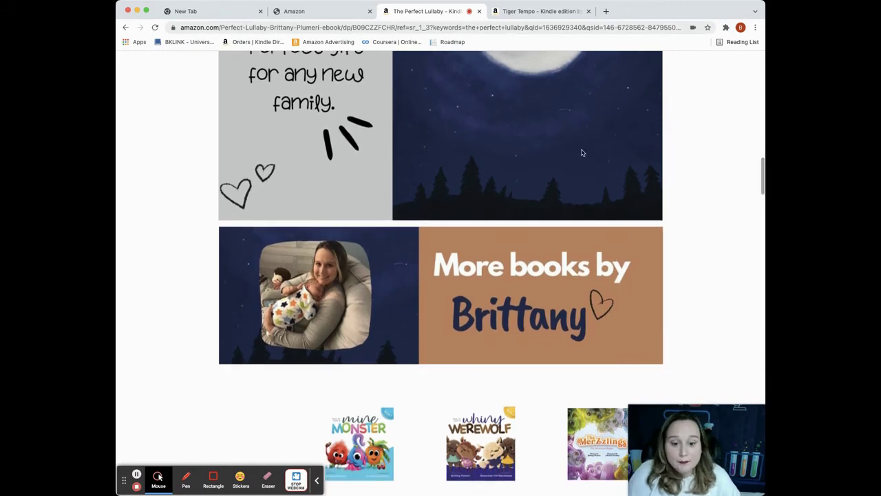
scroll(586, 427, down, 3)
click(586, 425)
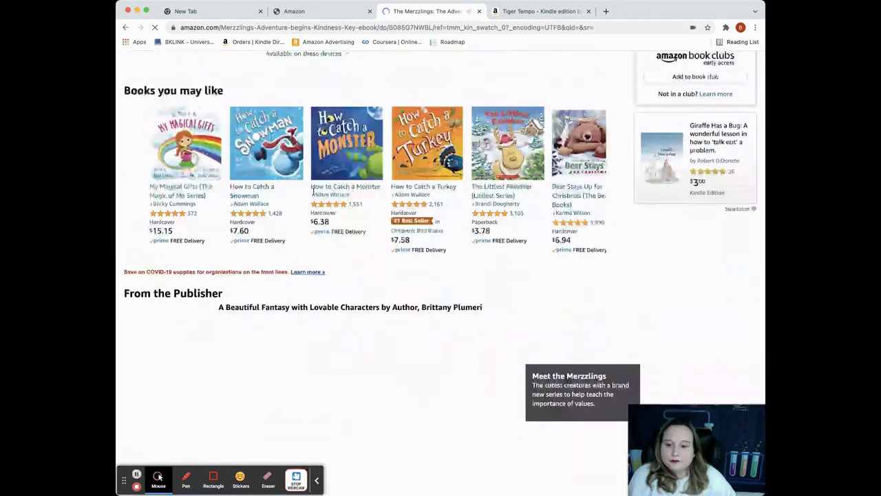
Review the header banner and the dark and light text overlay images in The Merzzlings' publisher section
scroll(312, 191, down, 5)
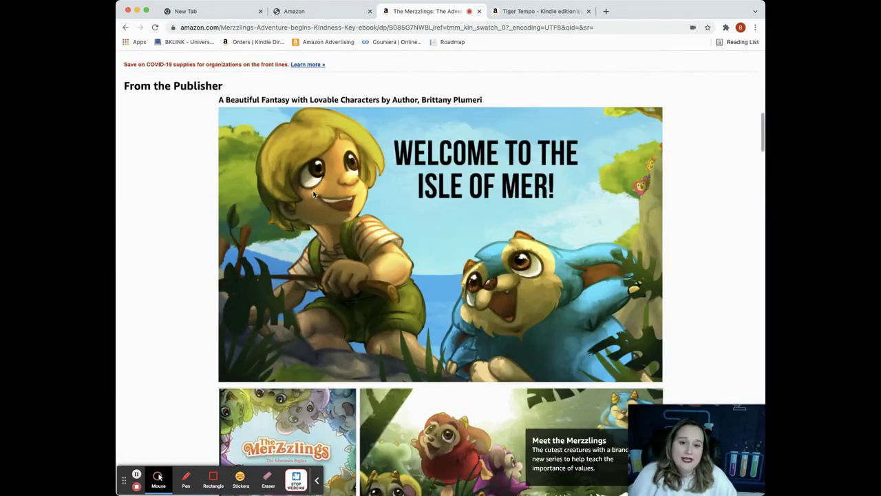
scroll(314, 194, down, 5)
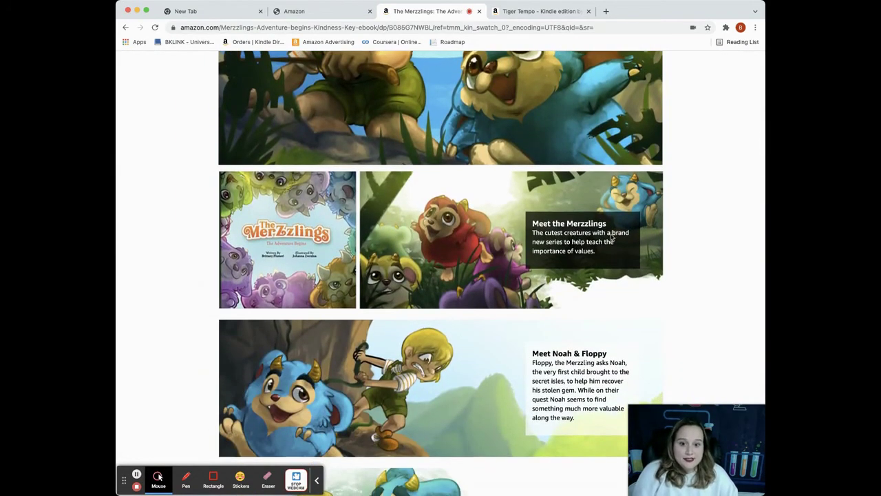
scroll(605, 255, down, 4)
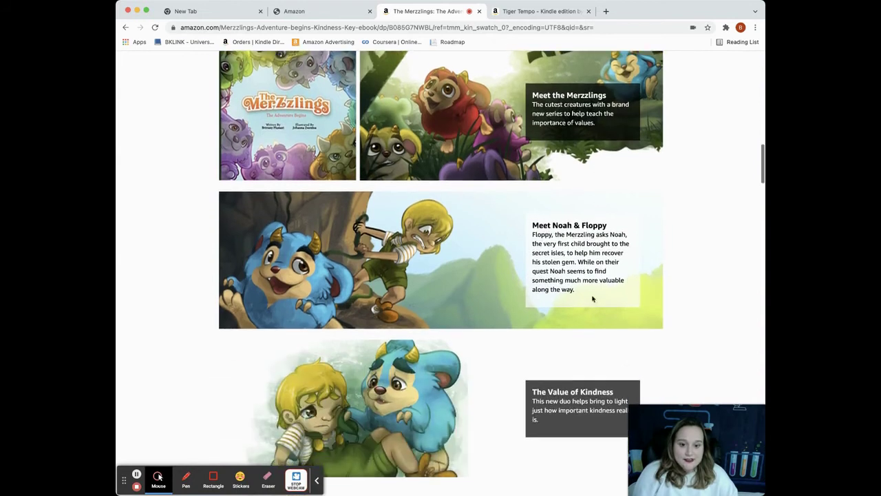
scroll(587, 254, up, 1)
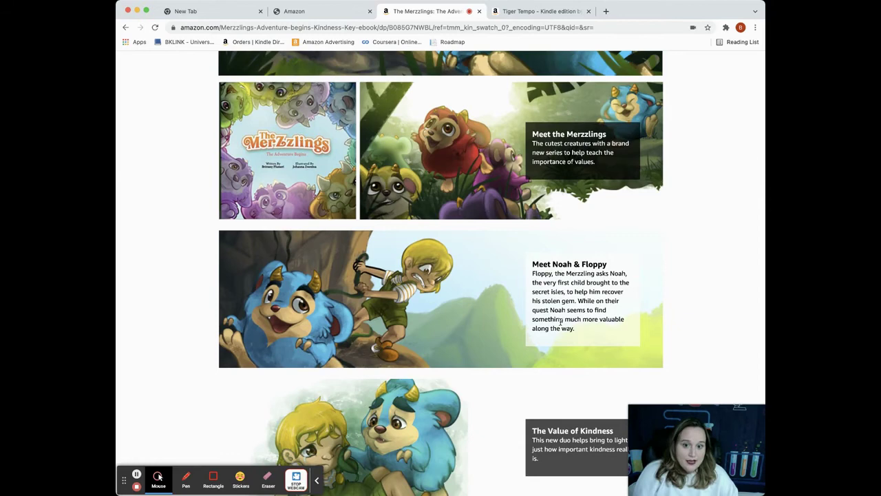
scroll(557, 305, down, 4)
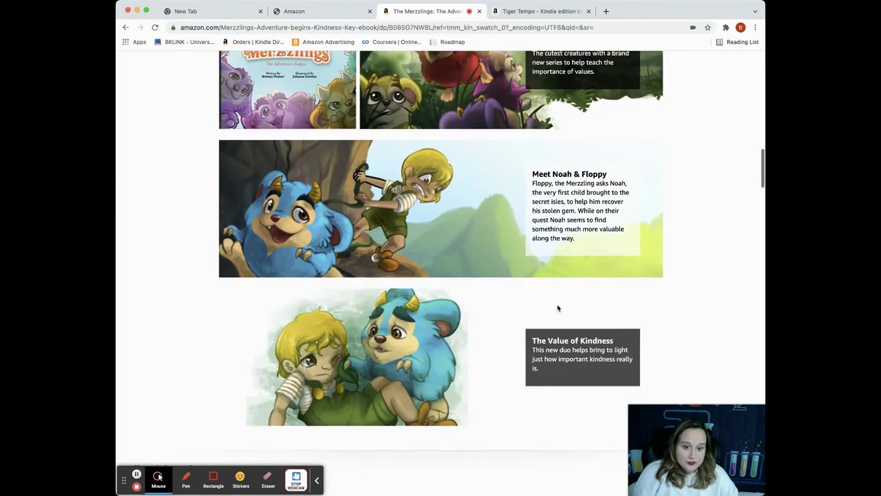
scroll(557, 305, up, 3)
Return to the A+ content editor and add a Standard Image Header With Text module
key(ctrl+shift+Tab)
scroll(432, 308, down, 3)
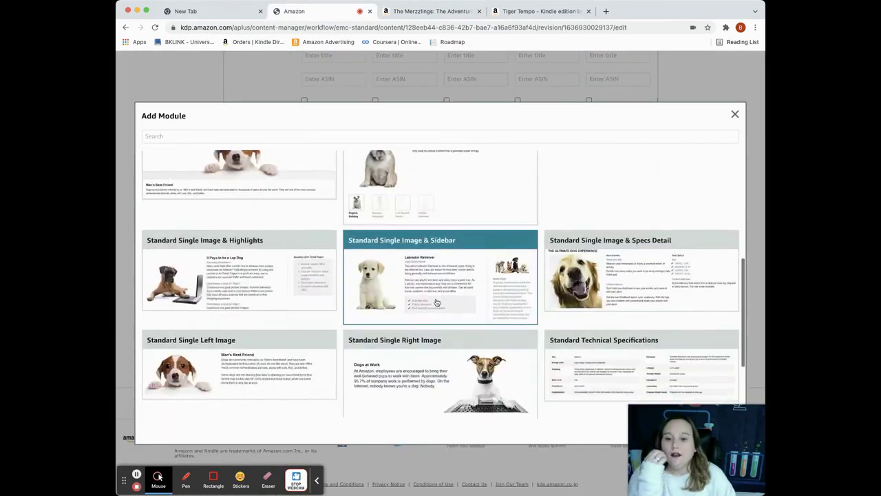
scroll(413, 303, up, 2)
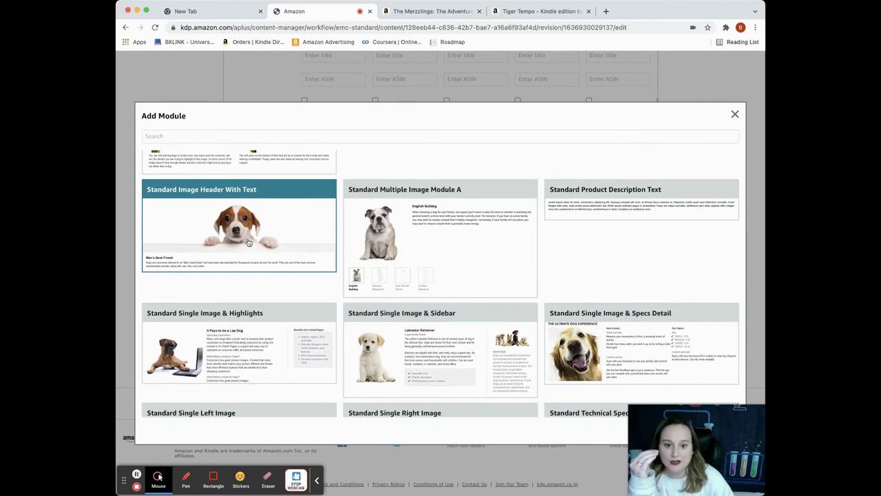
click(249, 243)
scroll(248, 238, down, 3)
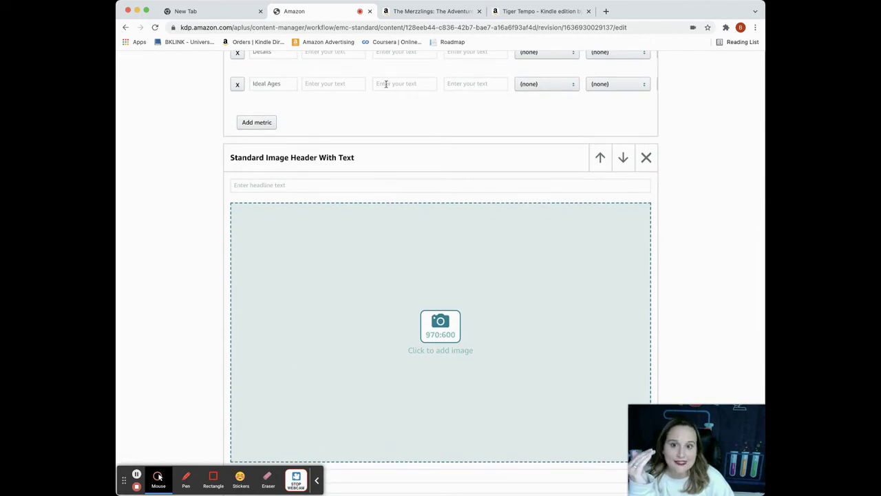
Examine Tiger Tempo's publisher section as an example of image headers, four-image row and author banner
click(537, 11)
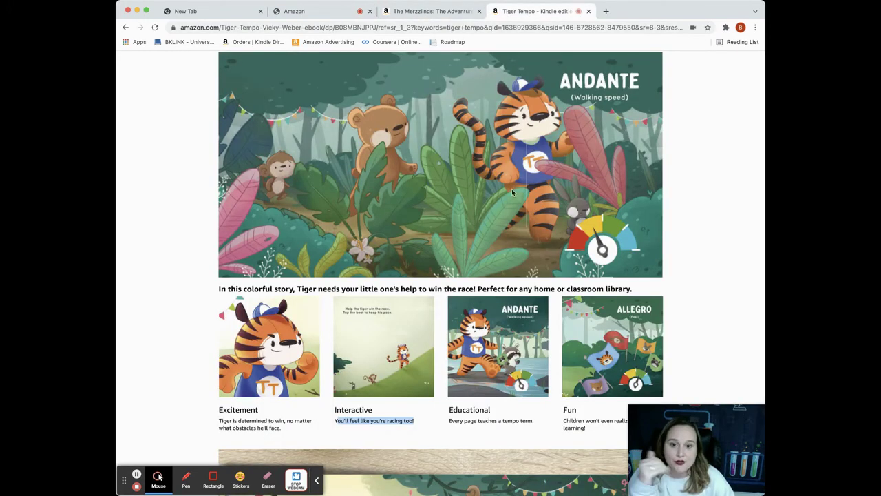
scroll(485, 174, up, 2)
scroll(486, 175, up, 3)
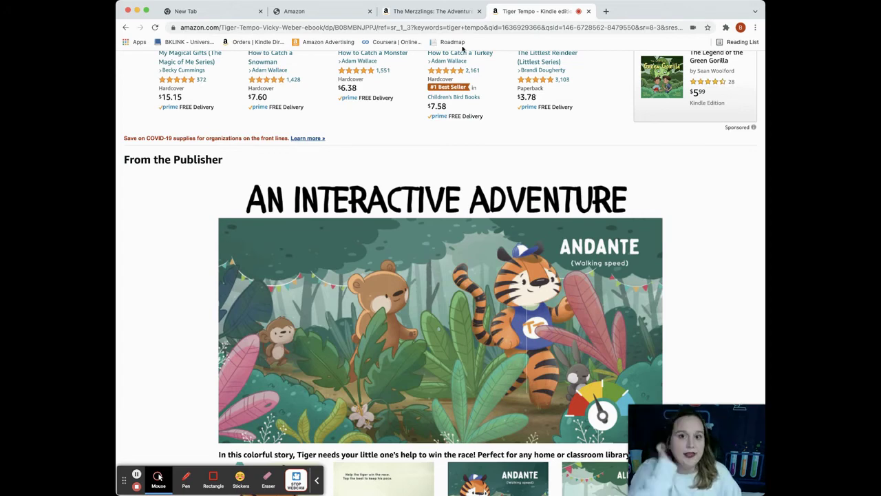
scroll(444, 96, down, 10)
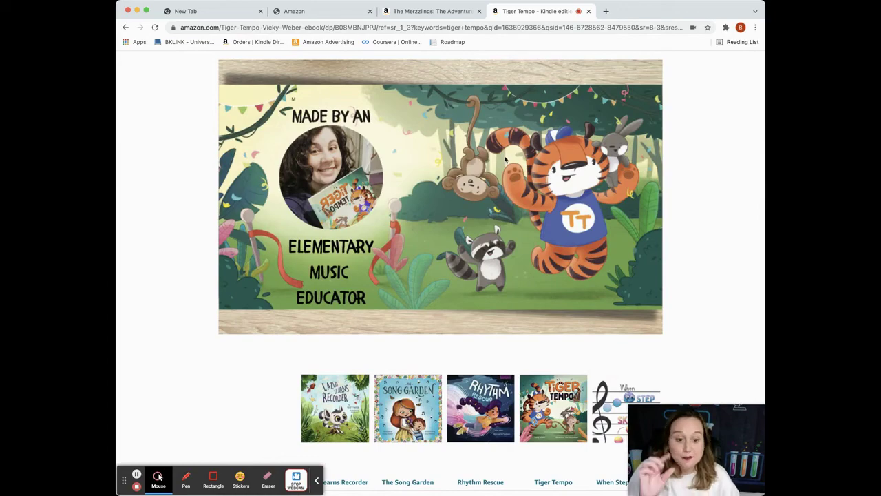
scroll(505, 162, up, 9)
scroll(505, 169, down, 6)
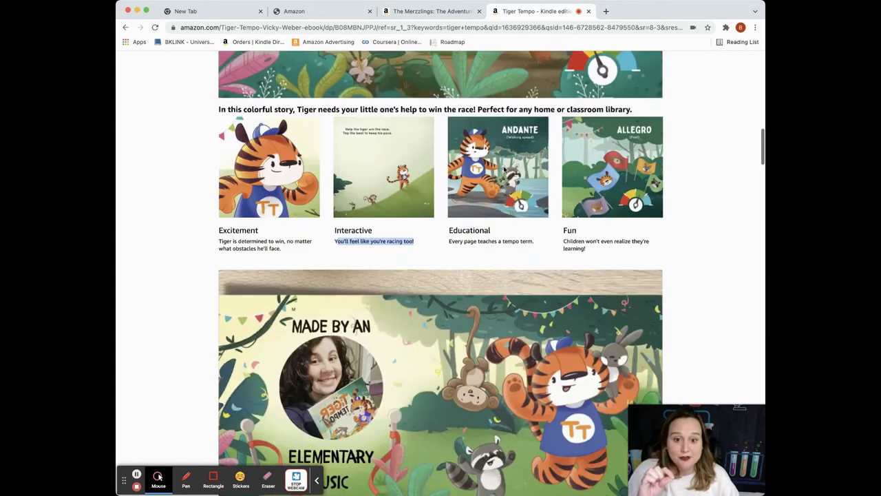
scroll(505, 170, down, 3)
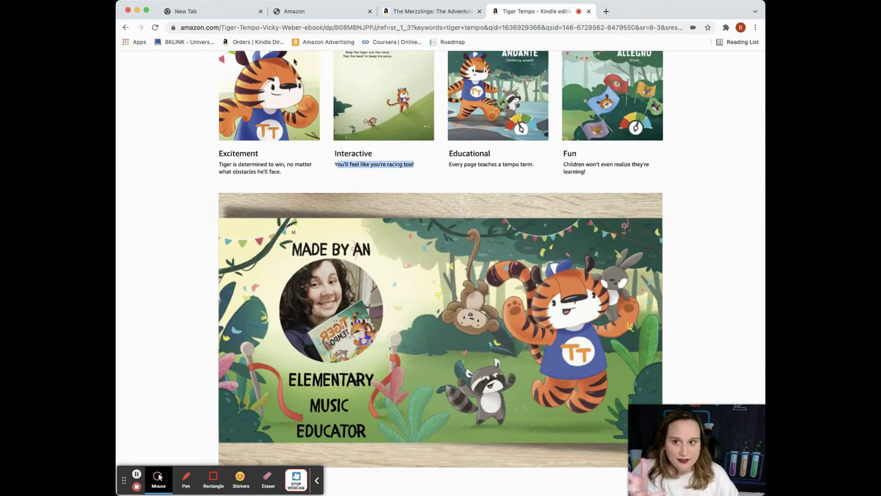
Compare the headline above The Merzzlings' first banner with the headline field of the Standard Image Header With Text module
click(419, 11)
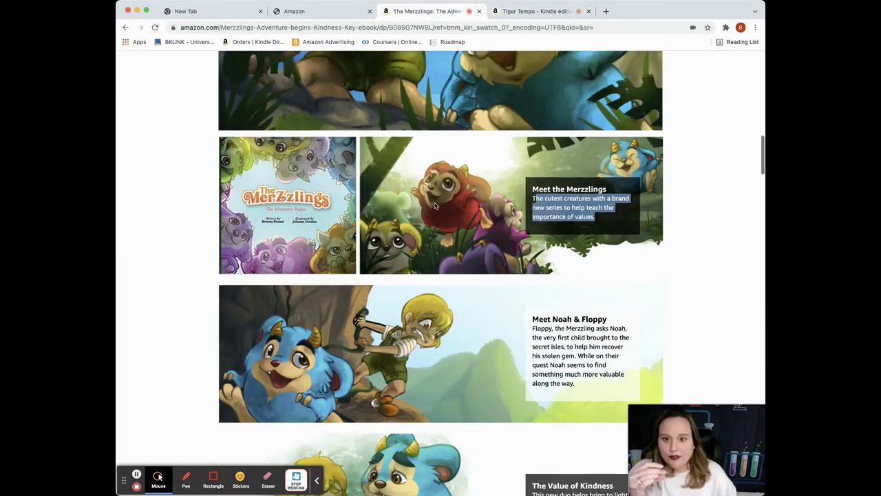
scroll(435, 206, up, 12)
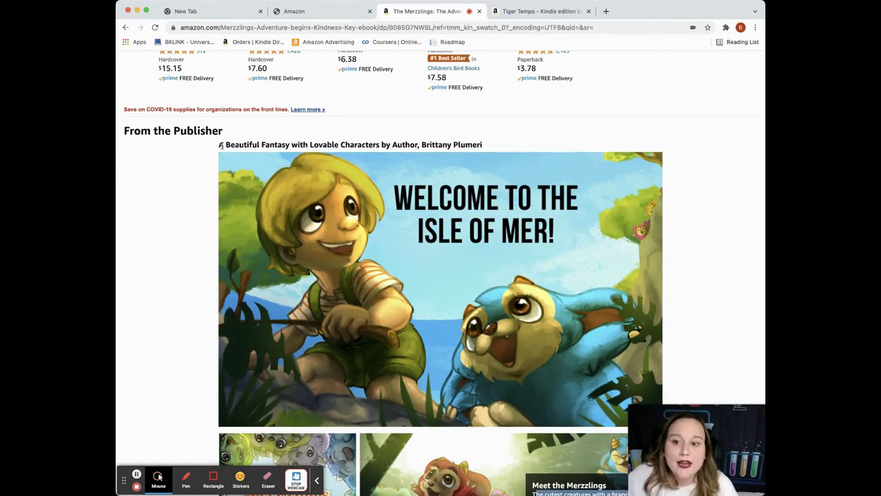
drag(220, 145, 494, 154)
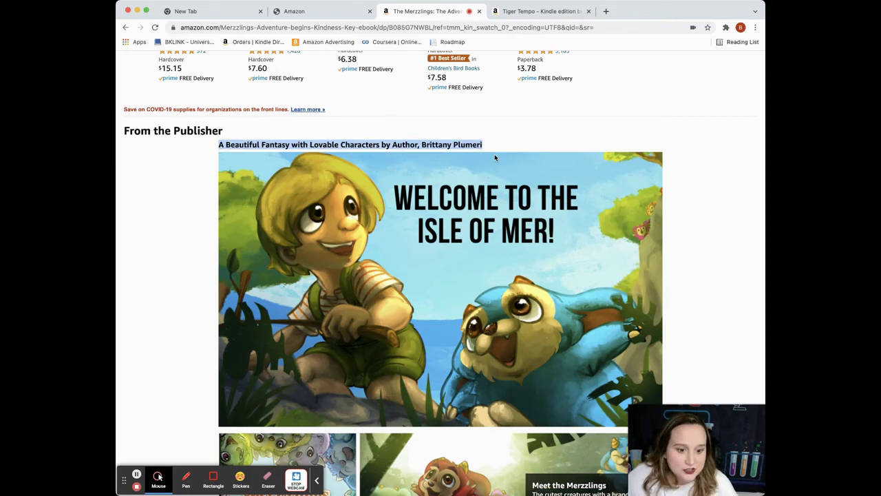
click(314, 12)
click(260, 186)
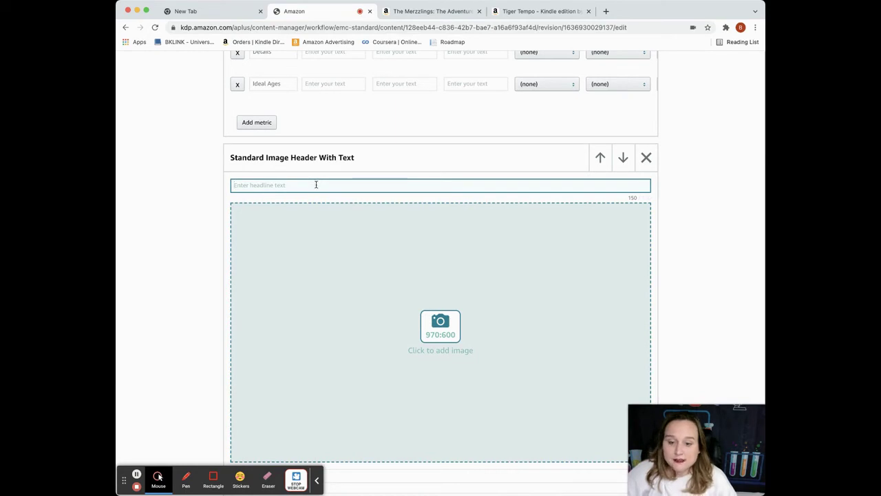
Go back from The Merzzlings to The Perfect Lullaby's page and review its publisher banners and three-image row
click(413, 11)
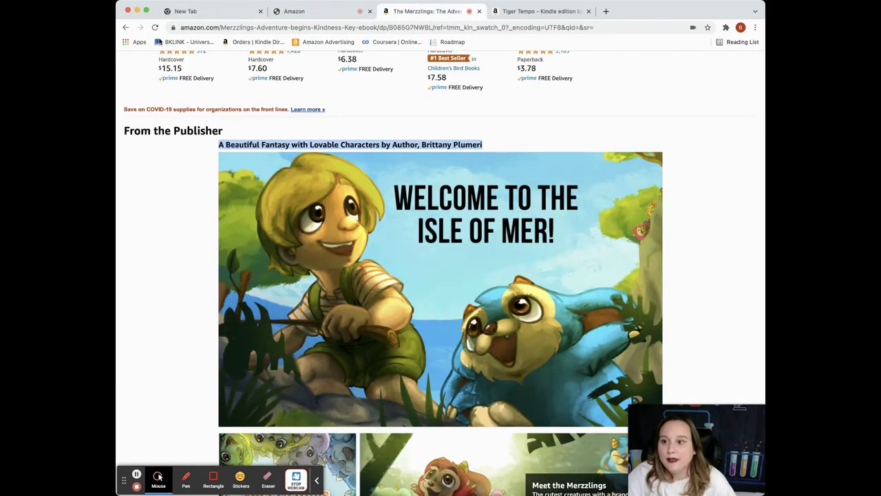
scroll(384, 209, down, 2)
scroll(384, 209, down, 15)
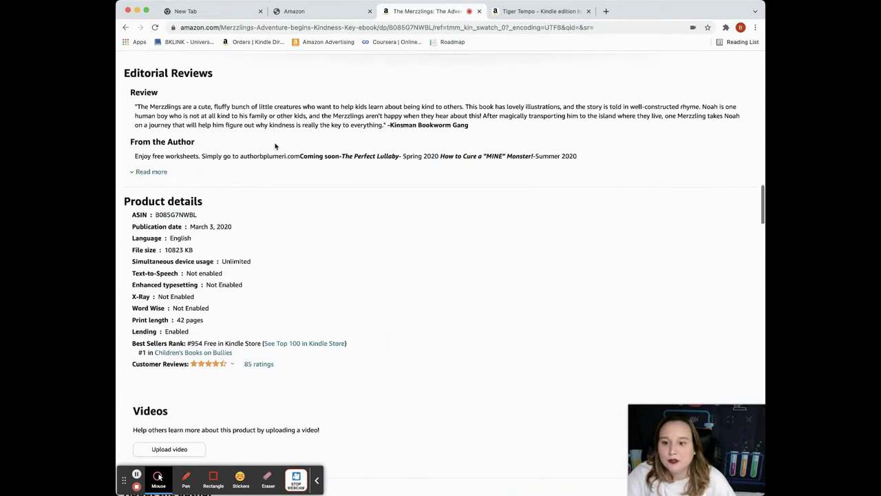
click(126, 28)
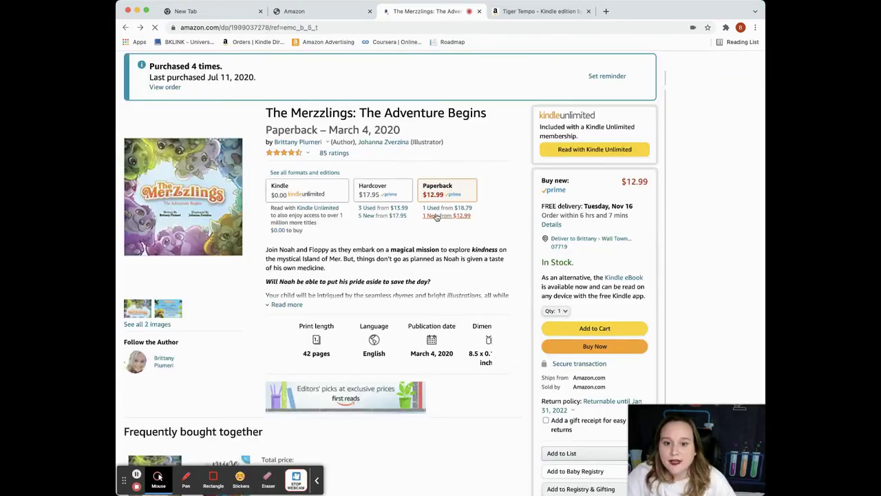
scroll(471, 302, up, 6)
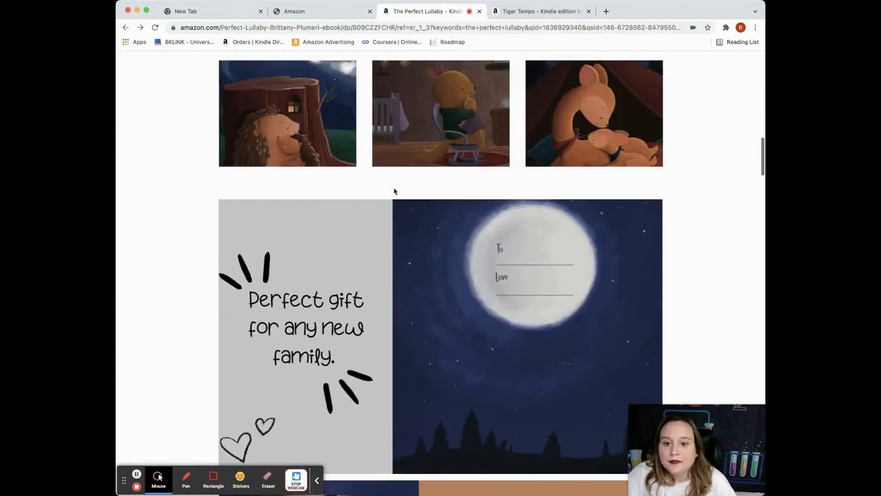
scroll(471, 301, down, 2)
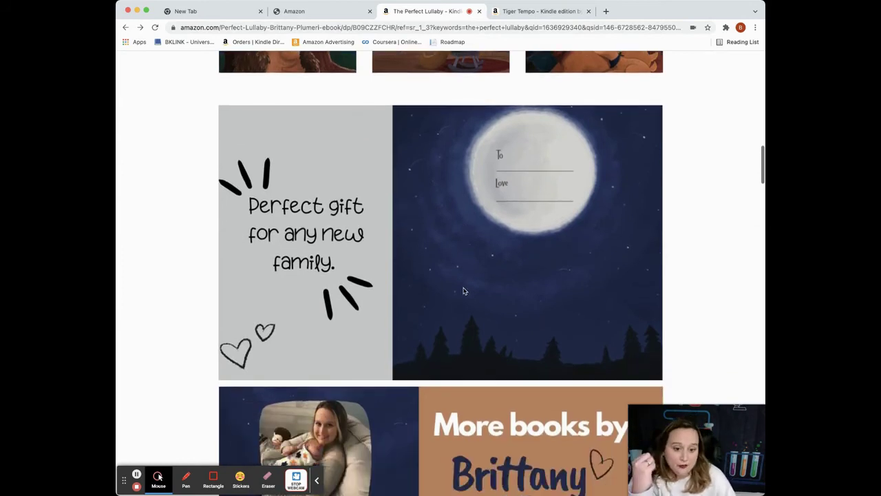
scroll(463, 290, up, 8)
scroll(462, 290, down, 2)
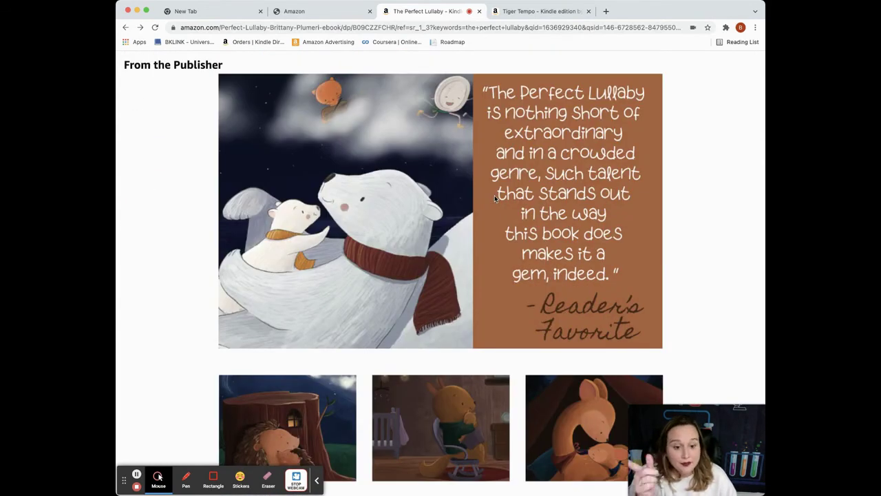
scroll(494, 195, down, 2)
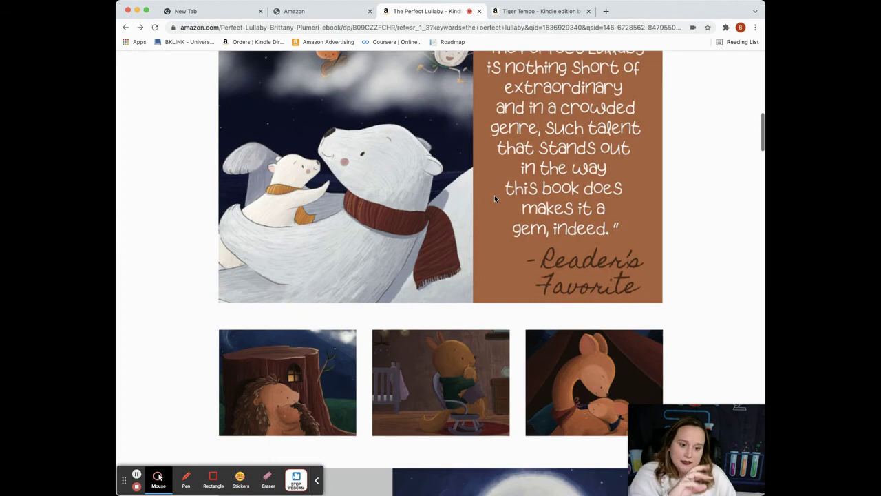
scroll(461, 187, down, 5)
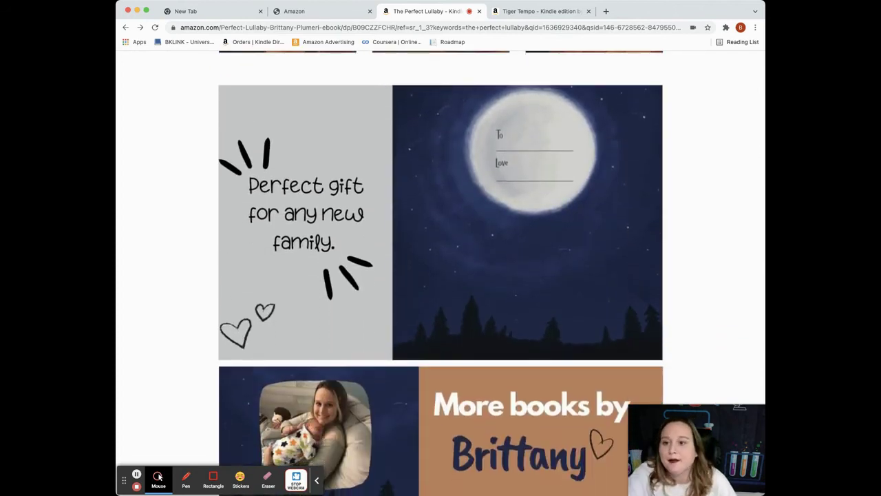
Add a Standard Four Image/Text Quadrant module to the A+ content below the image header module
click(294, 14)
click(458, 371)
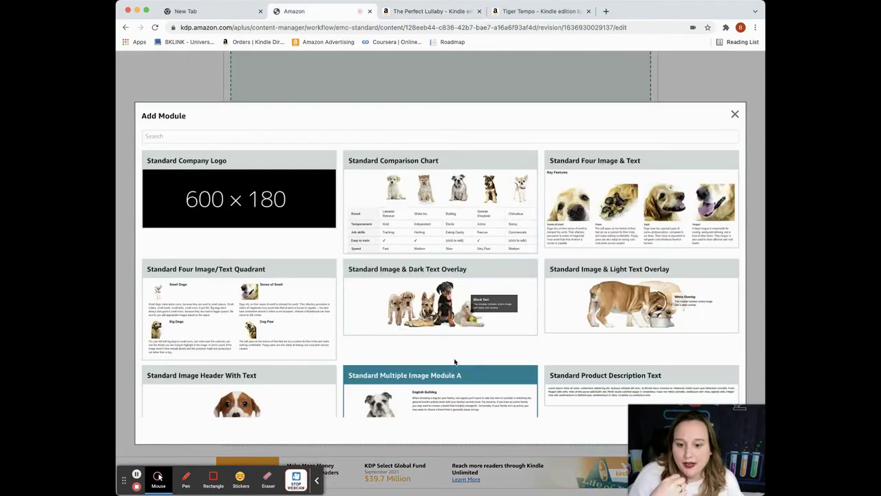
scroll(460, 197, down, 4)
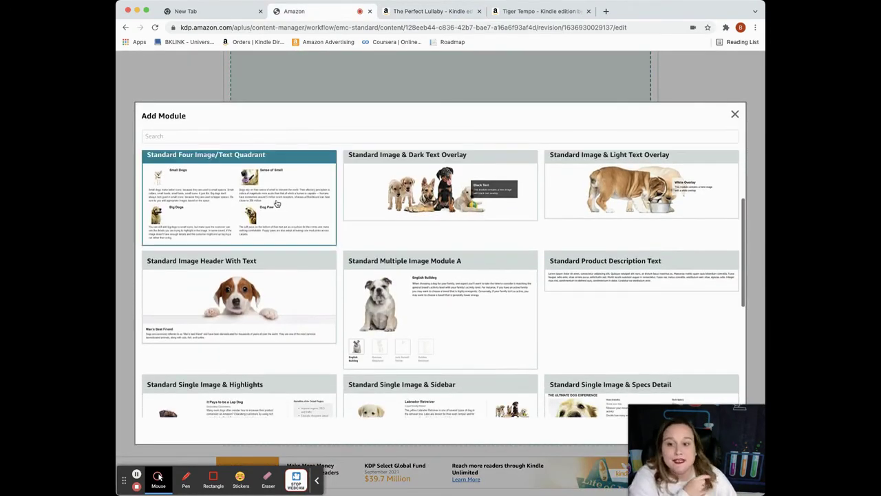
scroll(275, 203, up, 4)
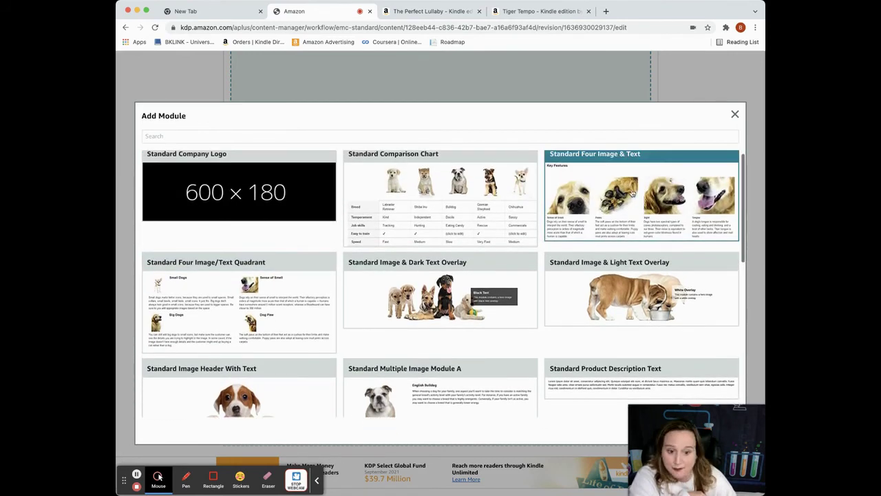
click(275, 289)
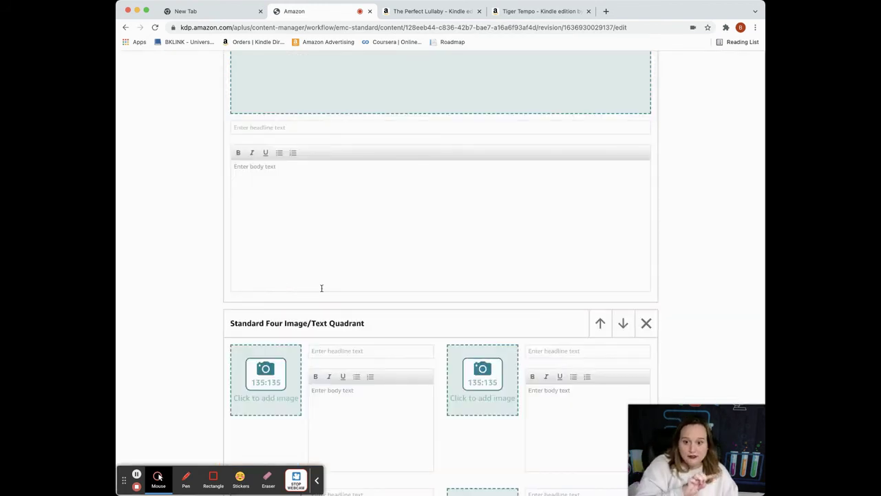
scroll(448, 320, down, 4)
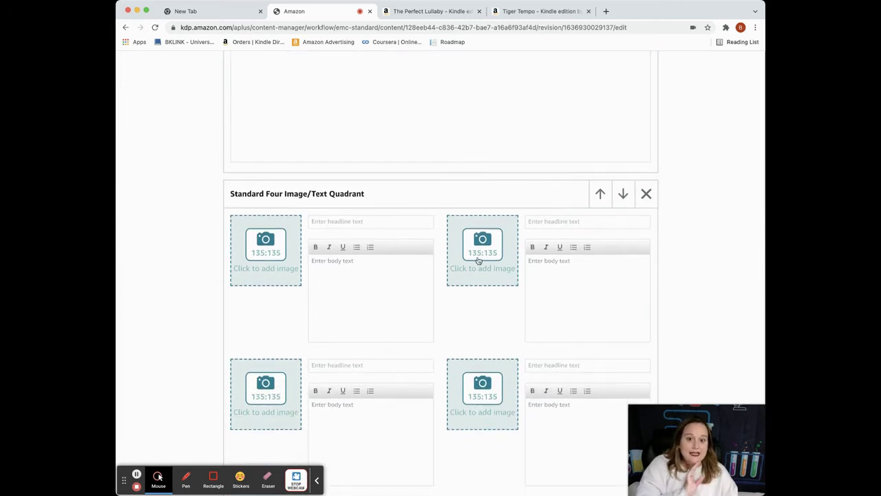
Compare the quadrant module's first headline field with the "Interactive" caption in Tiger Tempo's four-image row
click(348, 221)
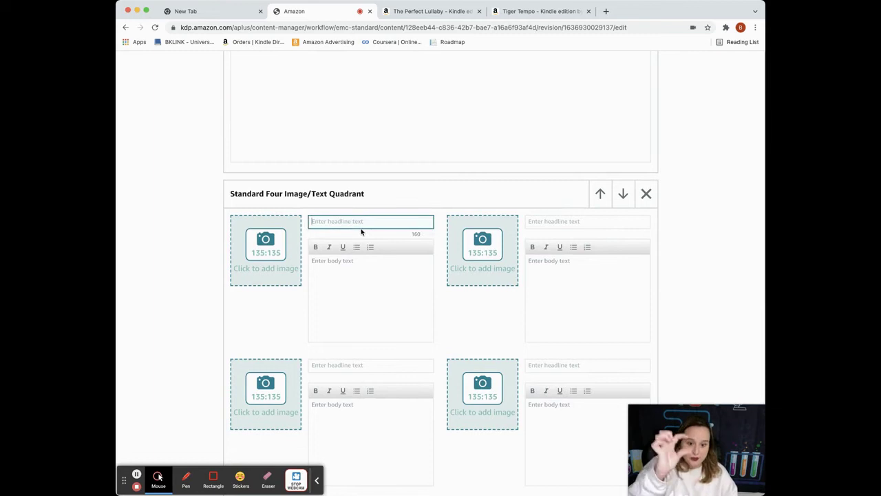
click(540, 11)
drag(380, 152, 330, 150)
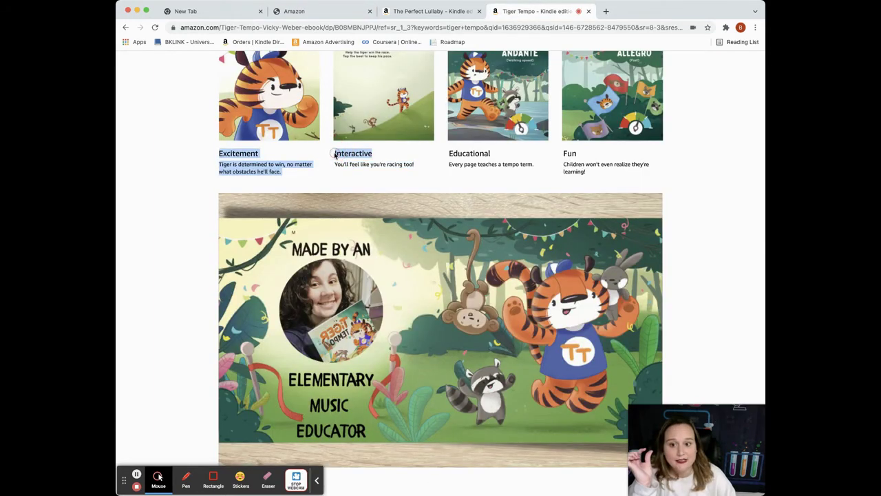
Compare the quadrant module's image and text layout with Tiger Tempo's published four-image row once more
click(425, 11)
click(338, 11)
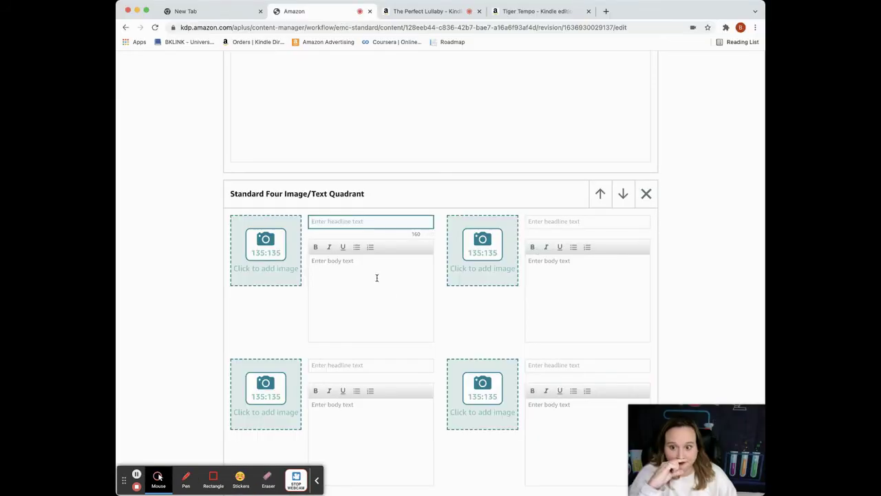
click(533, 11)
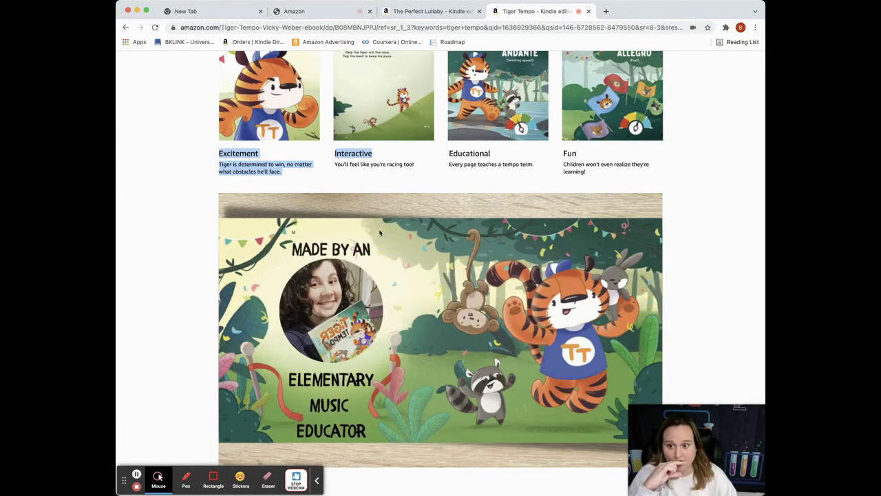
click(360, 174)
Try a Standard Multiple Image Module A below the quadrant module, check its second and fourth thumbnail slots, and remove it
key(super+2)
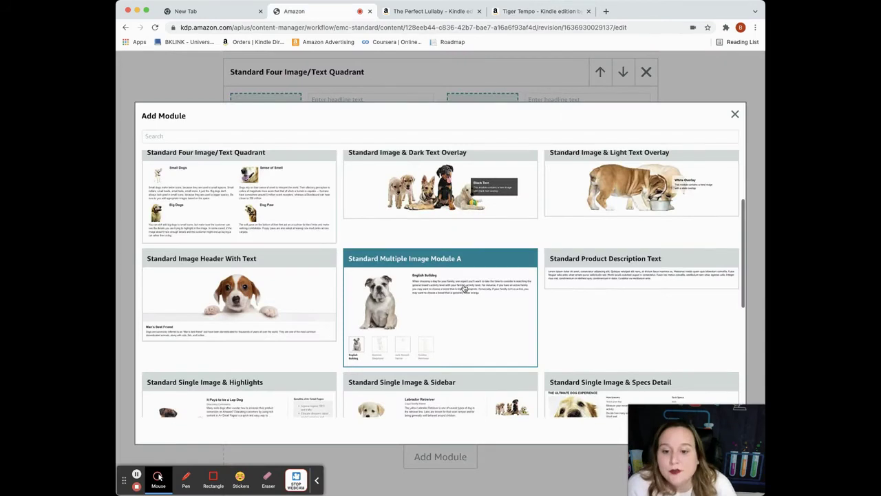
scroll(464, 285, down, 1)
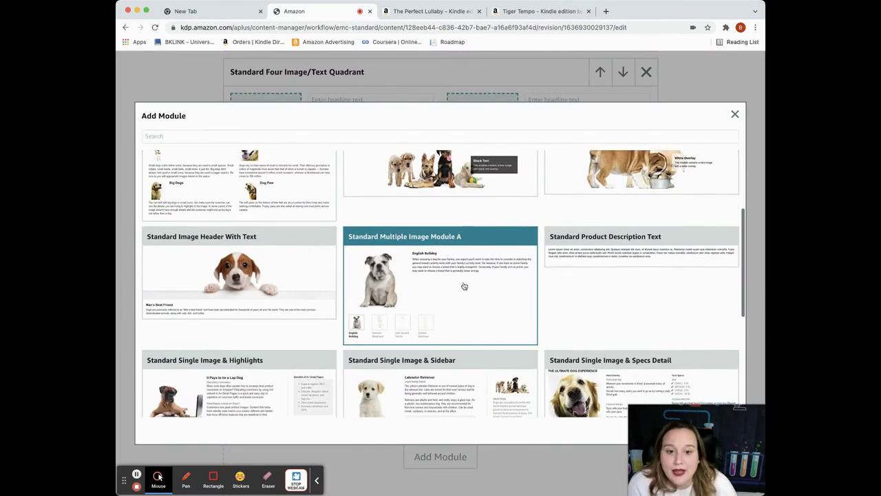
click(407, 240)
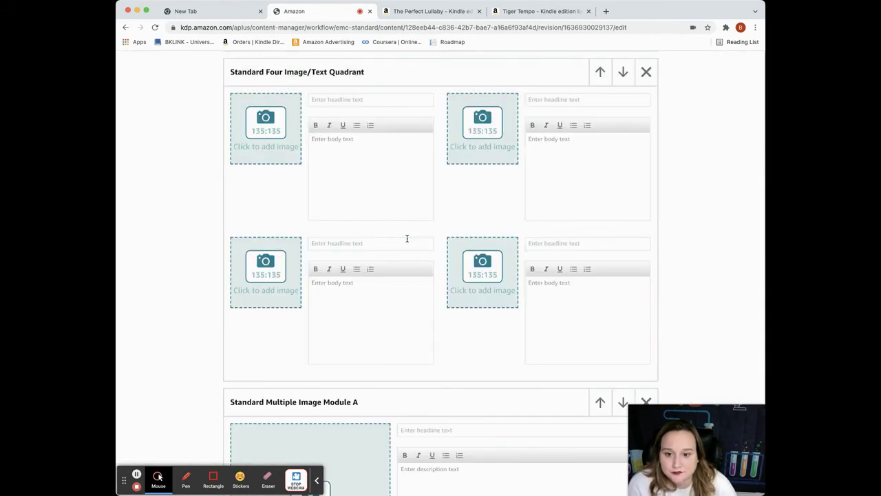
scroll(406, 238, down, 5)
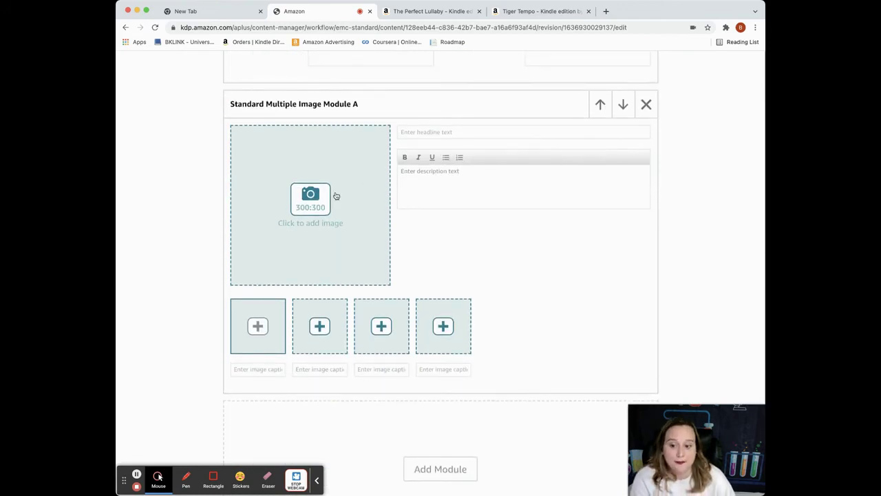
click(318, 342)
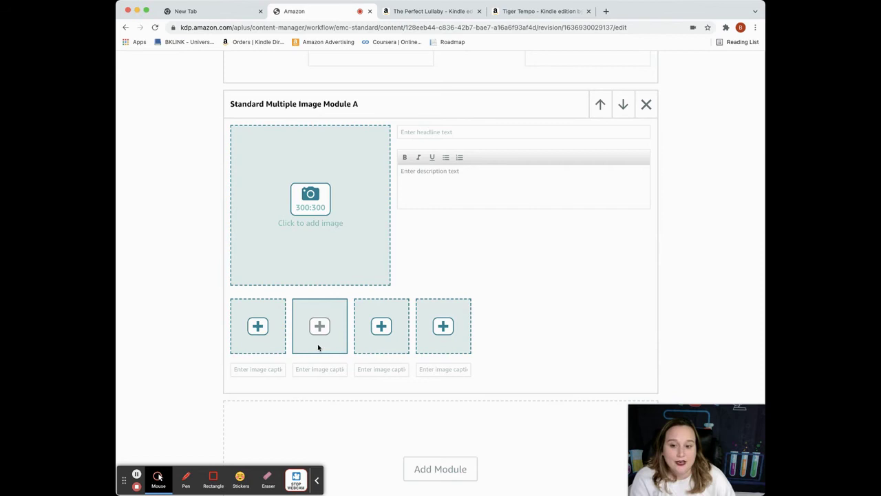
click(449, 342)
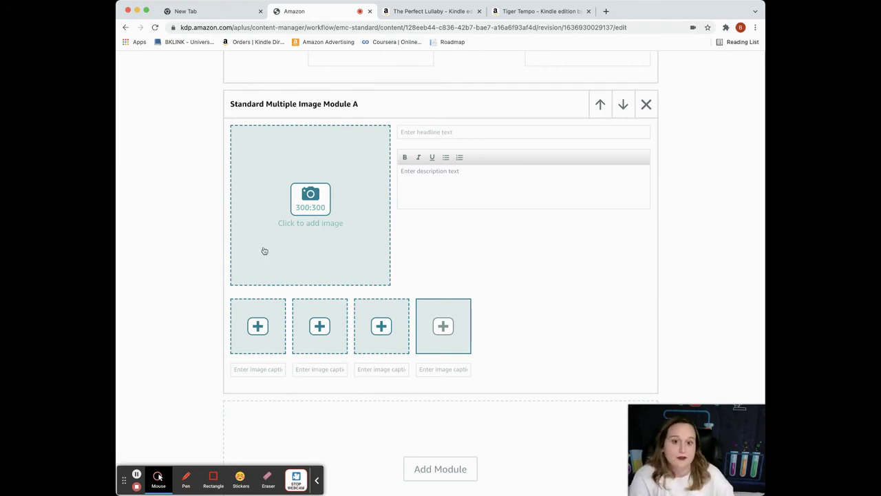
click(647, 106)
Try a Standard Product Description Text module below the quadrant module and place the cursor in its body text
scroll(481, 312, down, 1)
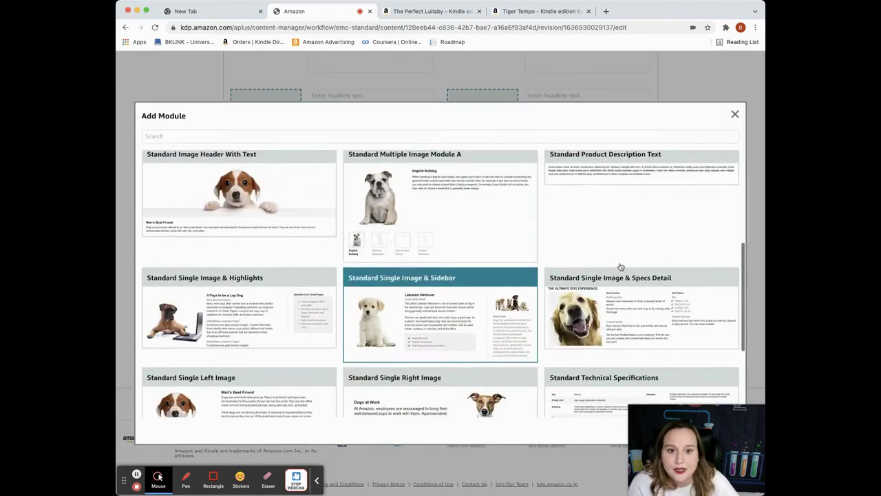
click(642, 183)
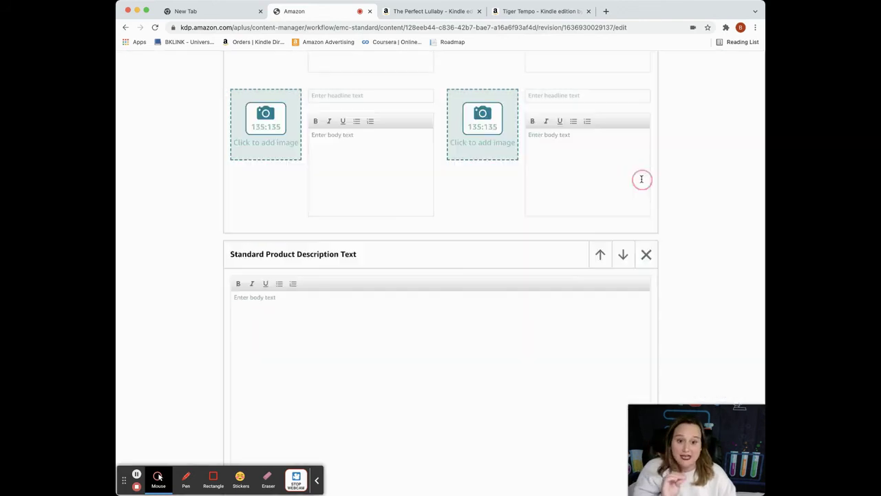
scroll(509, 292, down, 1)
click(319, 279)
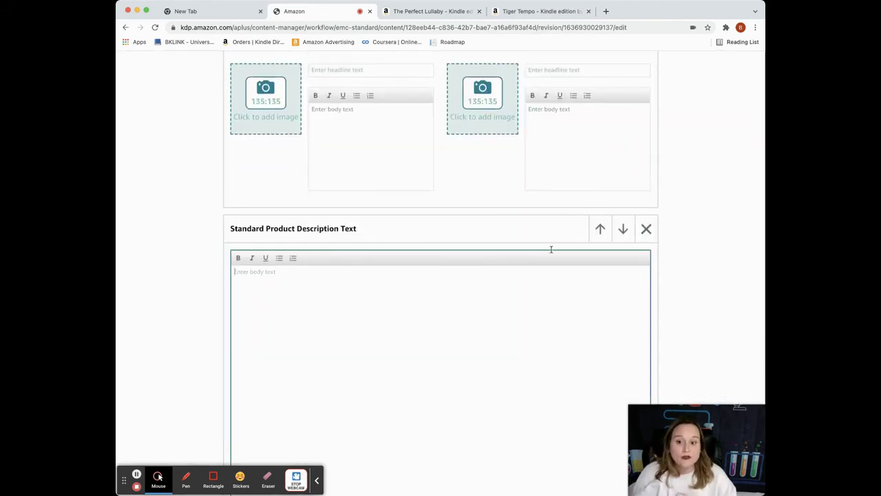
Check the caption "Every page teaches a tempo term." on Tiger Tempo's page and return to the A+ content editor
click(544, 11)
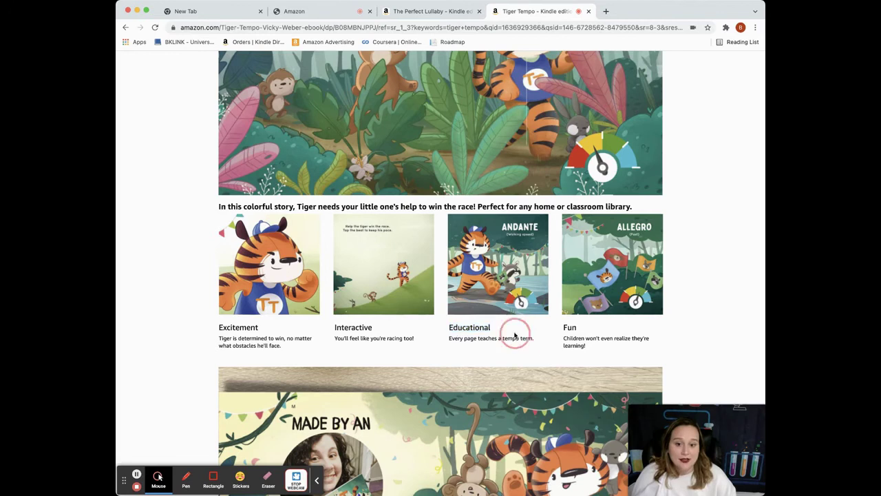
drag(537, 340, 450, 340)
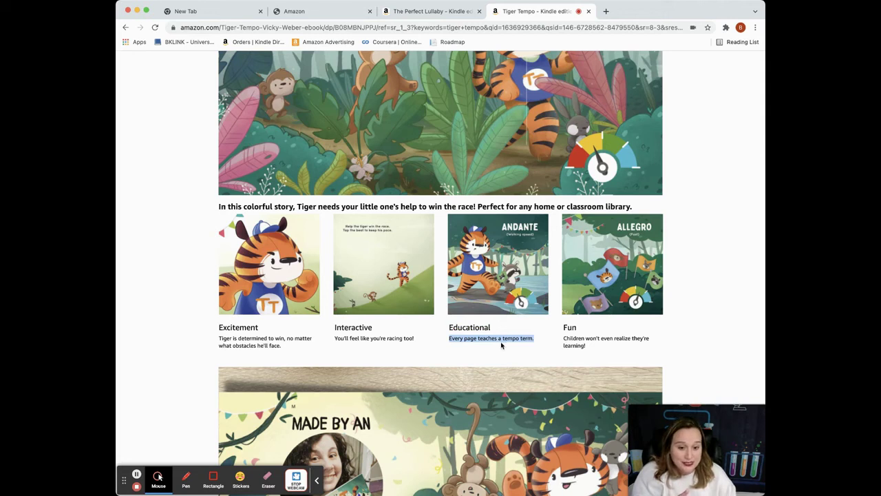
click(313, 11)
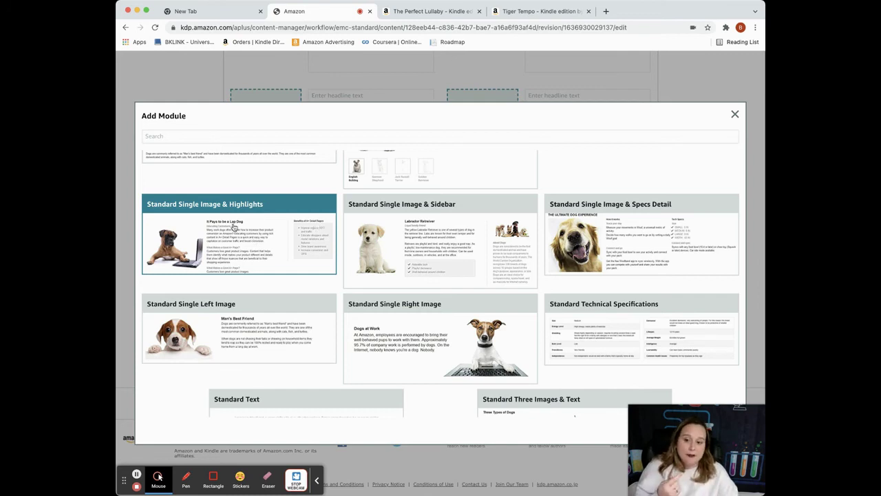
Try a Standard Single Image & Highlights module below the quadrant module, examining its headline, subheadline, body and bullet point fields
click(233, 250)
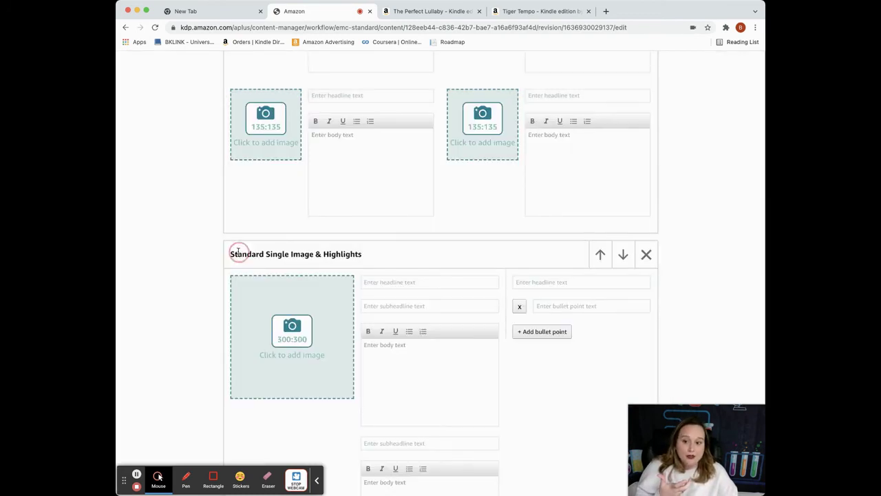
scroll(452, 320, down, 2)
scroll(452, 319, down, 3)
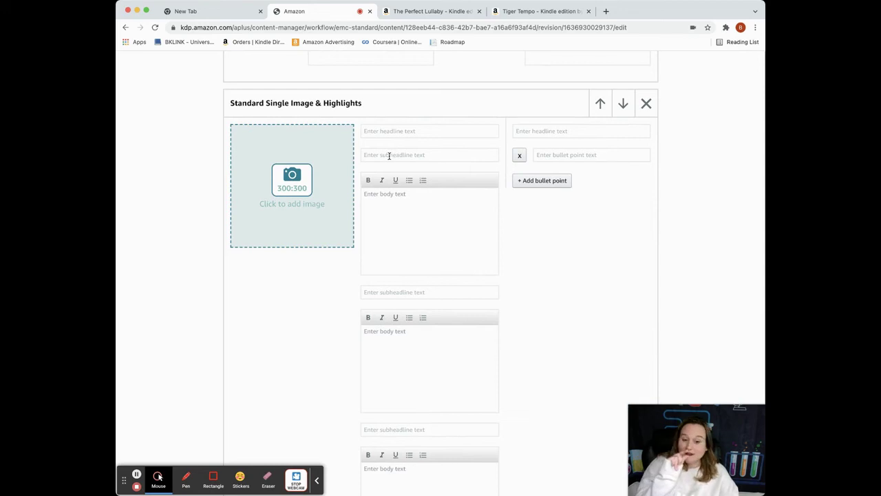
scroll(400, 241, down, 1)
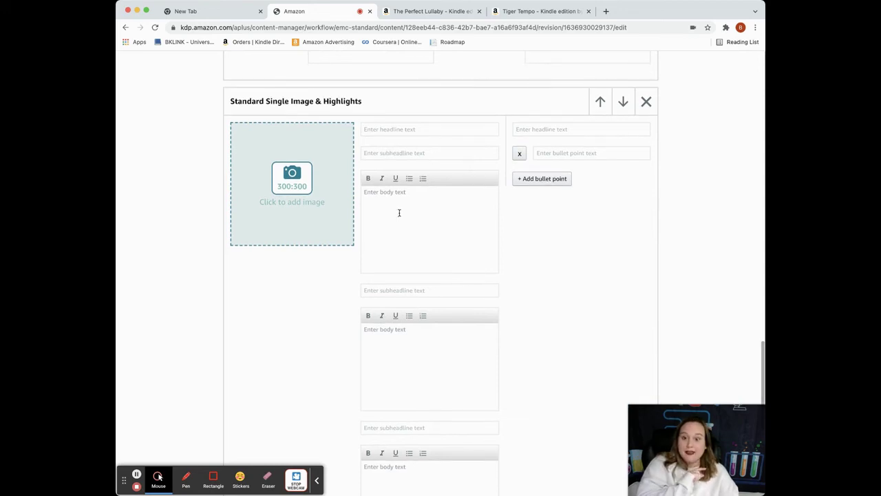
scroll(441, 362, down, 1)
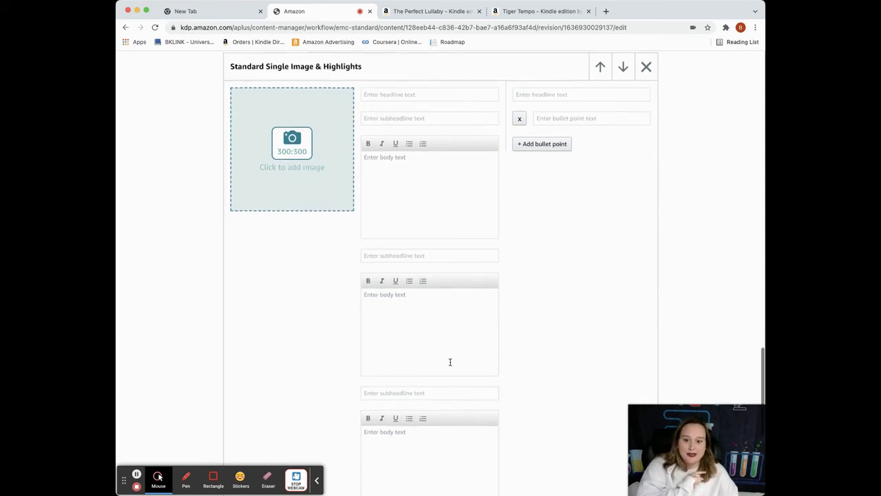
click(553, 100)
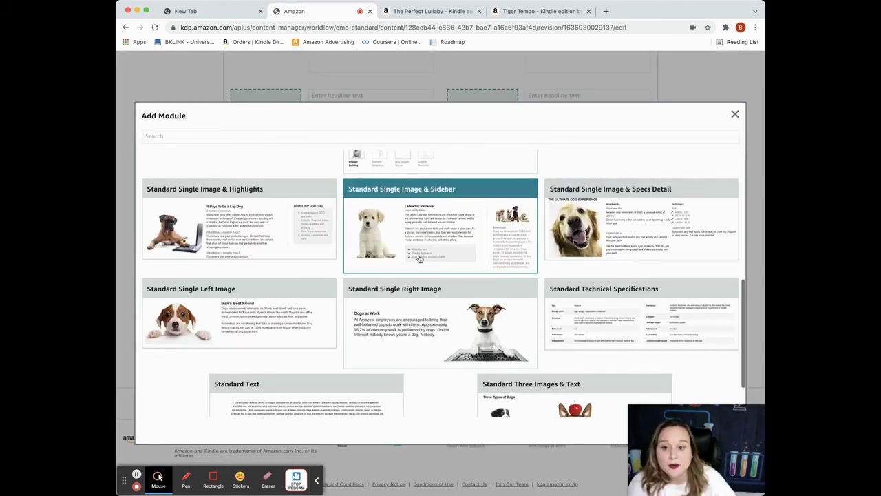
Try a Standard Single Image & Sidebar module below the quadrant module and remove it
click(375, 245)
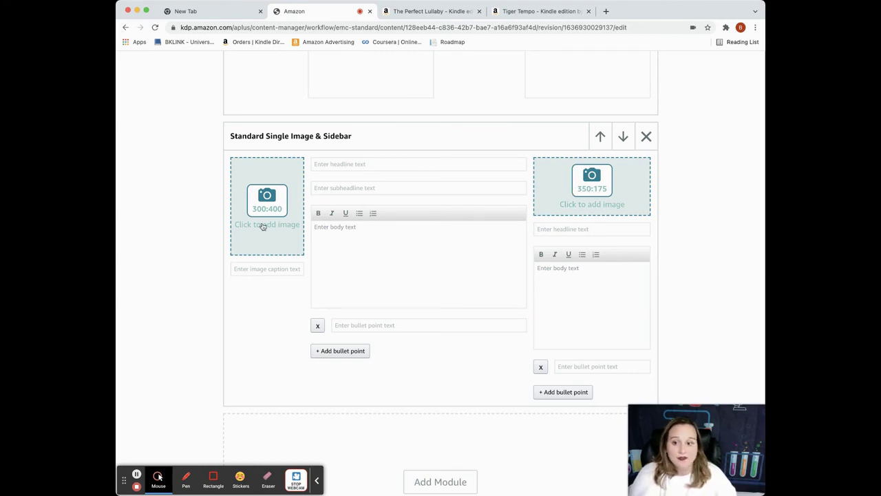
click(646, 139)
Review the full range of available A+ module types and leave the selection without adding one
scroll(441, 312, down, 4)
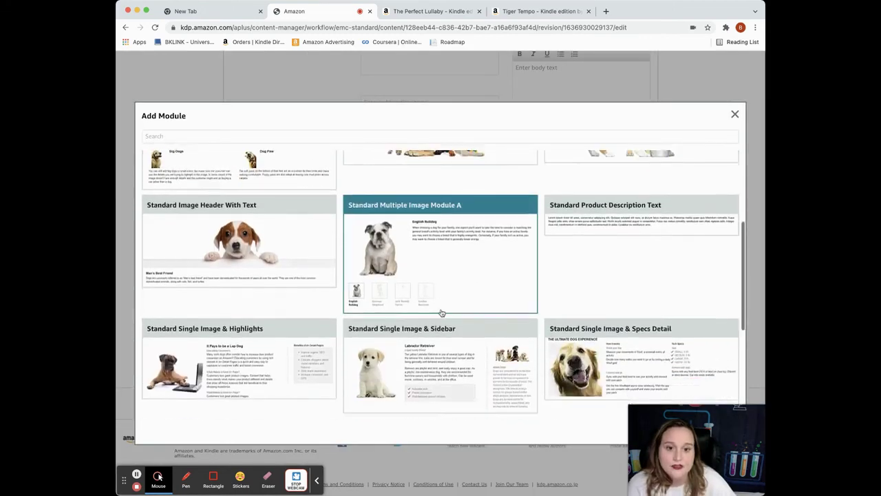
scroll(441, 313, down, 4)
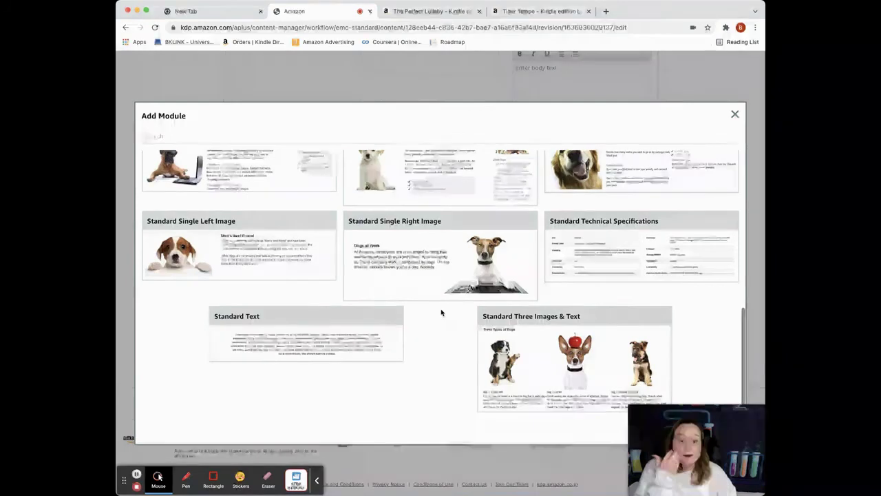
scroll(441, 312, up, 10)
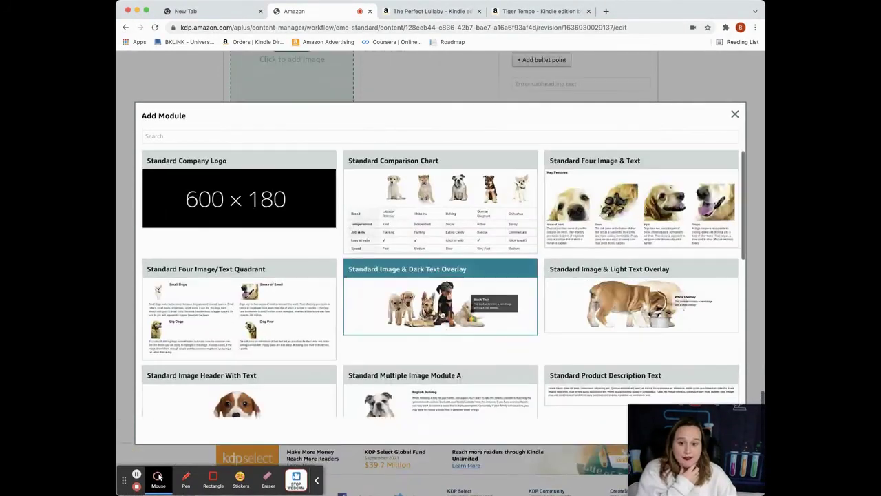
click(734, 115)
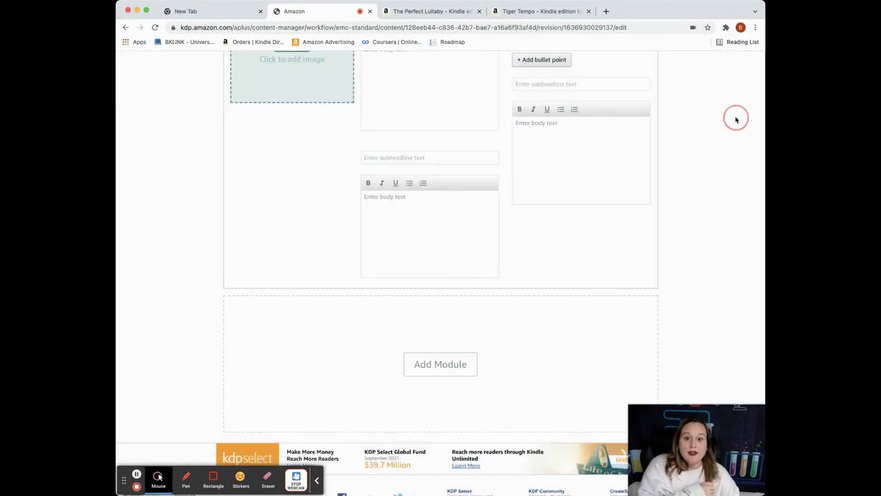
Move the Standard Single Image & Specs Detail module up to the first position, above the Standard Comparison Chart
scroll(532, 278, up, 5)
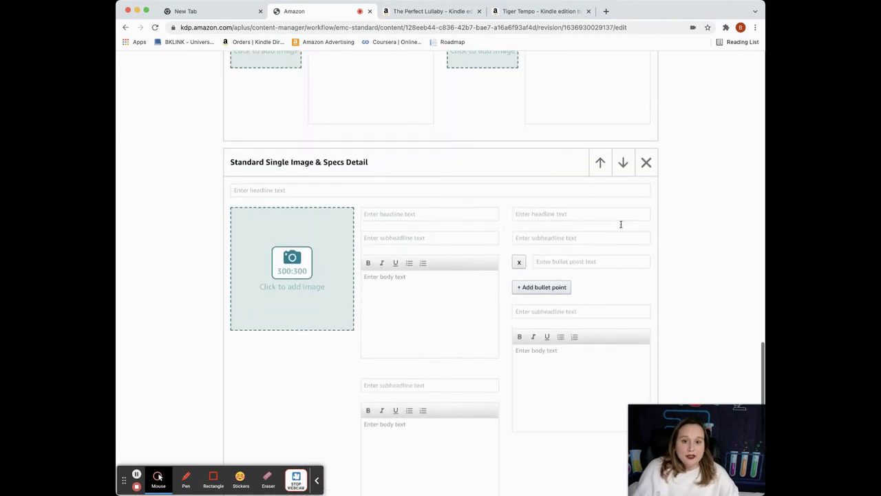
click(601, 172)
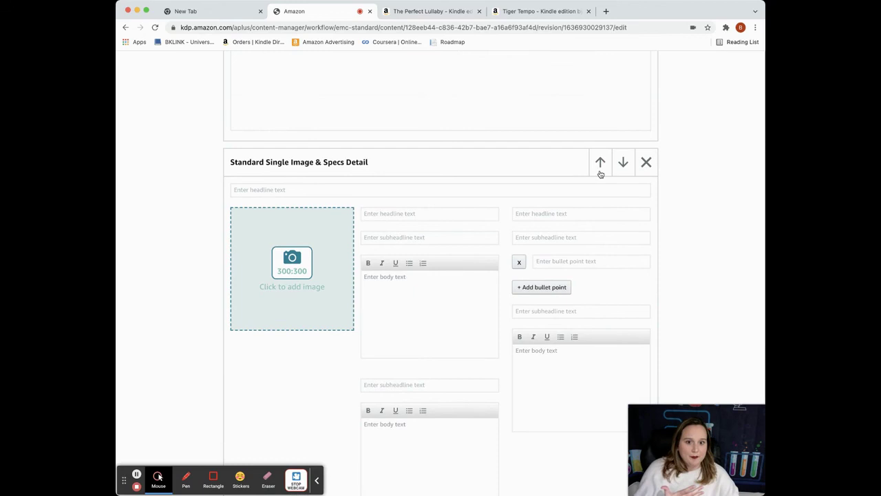
click(601, 391)
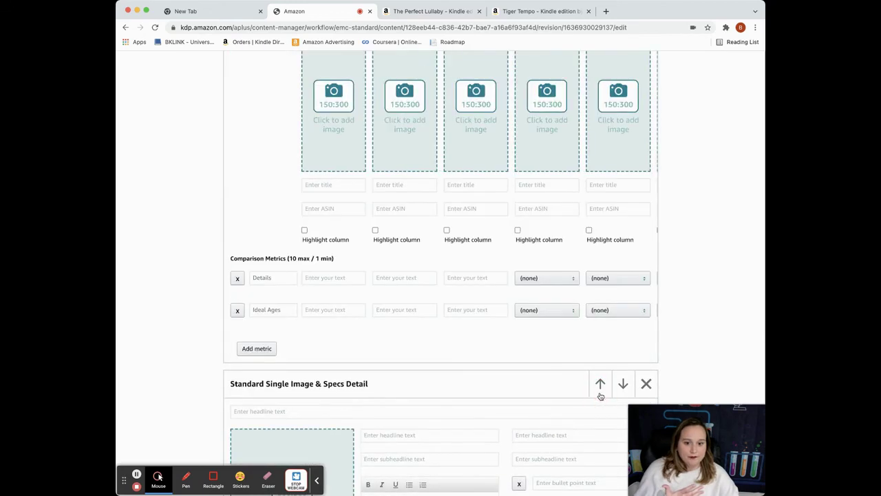
click(600, 393)
Move the Standard Comparison Chart module down several positions in the module order
scroll(600, 396, down, 6)
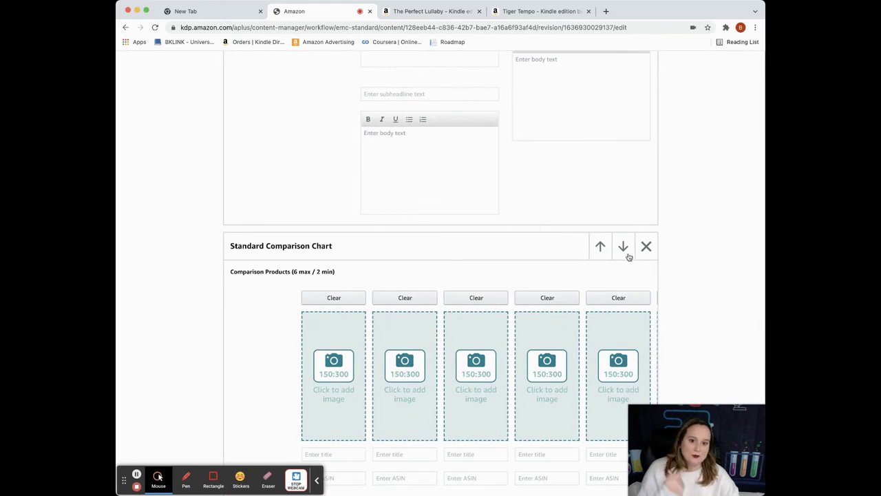
click(628, 256)
click(627, 256)
click(628, 256)
click(628, 256)
Advance the Mine Monsters content to the Apply ASINs stage and start an ASIN search
scroll(627, 260, up, 10)
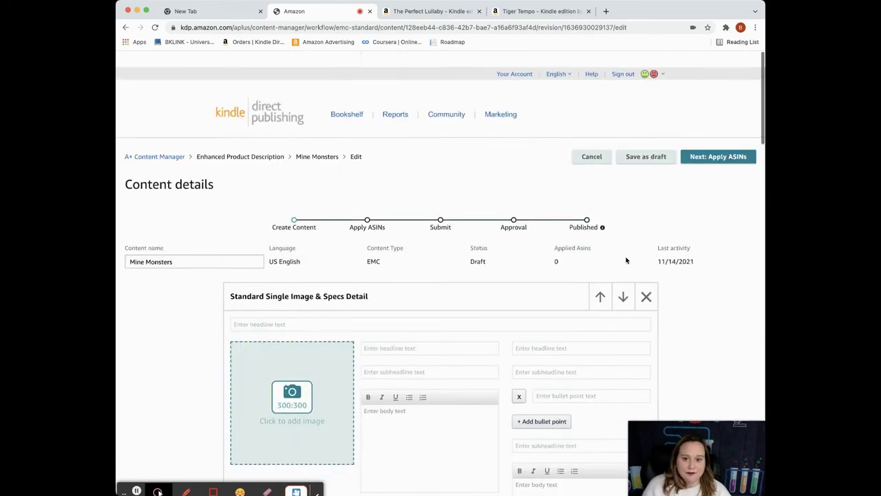
scroll(618, 321, up, 3)
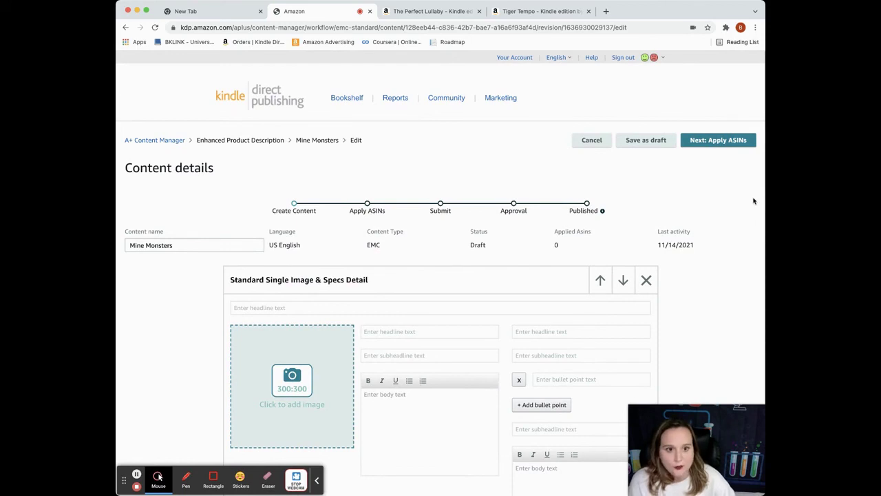
click(718, 141)
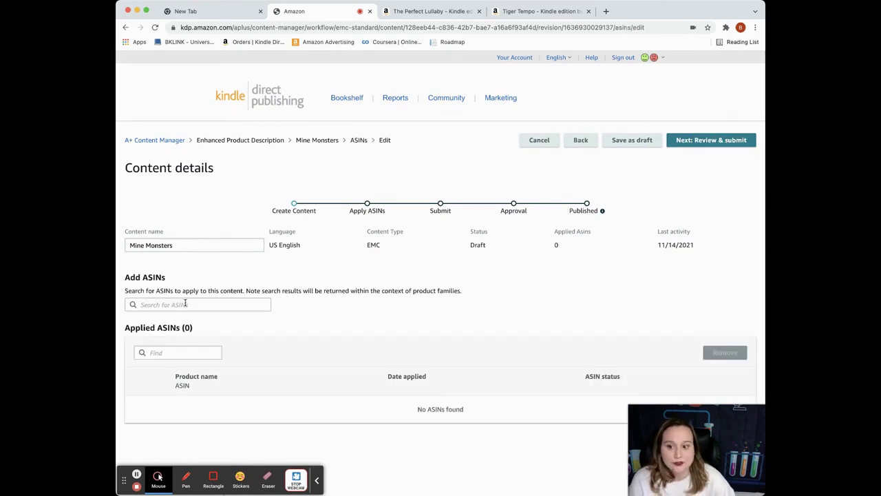
click(185, 303)
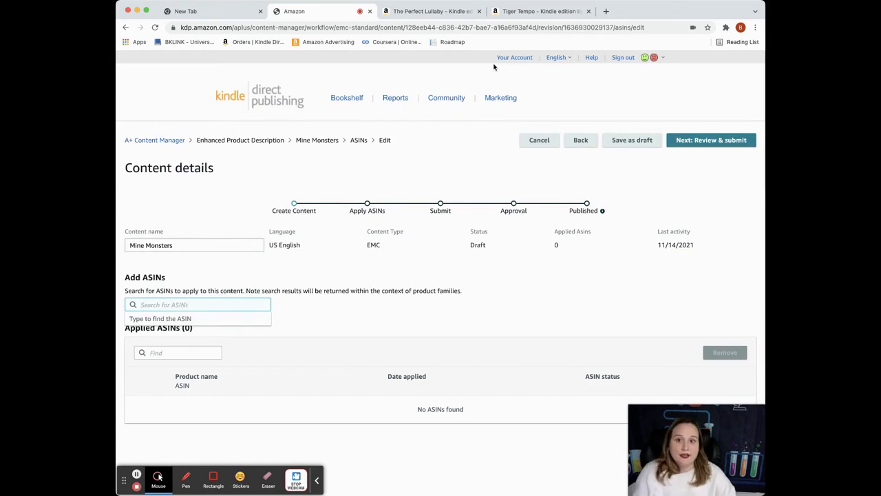
Go to The Perfect Lullaby's product page and select its ASIN in the web address
click(438, 12)
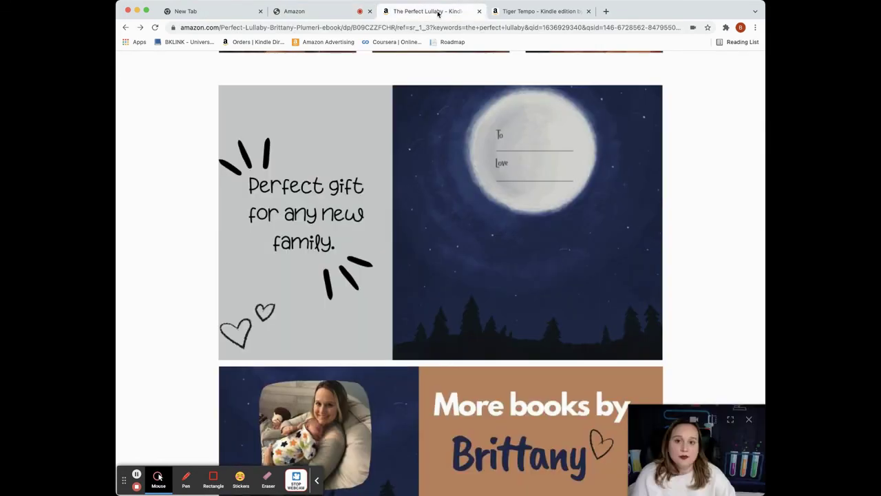
scroll(436, 73, up, 15)
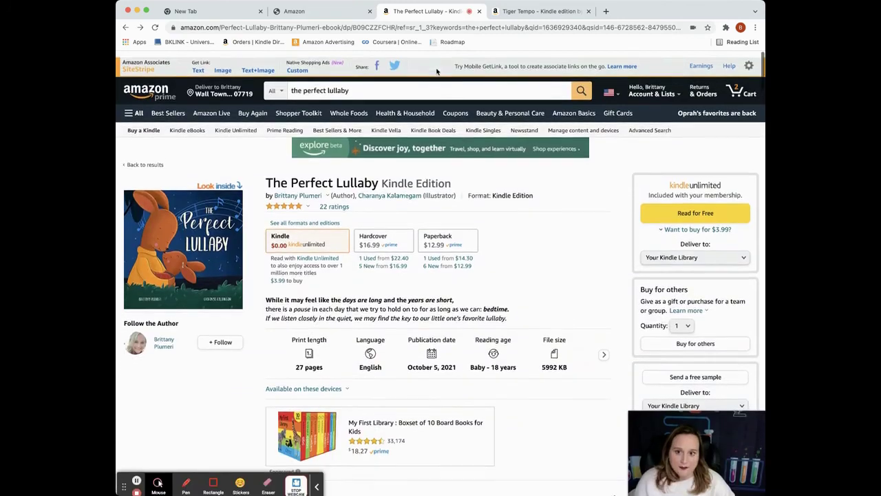
click(393, 27)
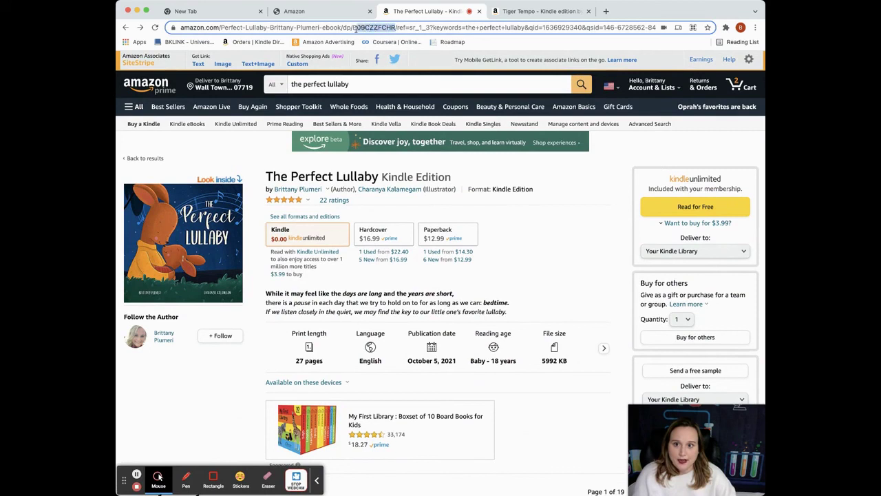
Copy The Perfect Lullaby's Kindle ASIN B09CZZFCHR and search for it in the Add ASINs section of the Mine Monsters content
drag(352, 29, 352, 29)
key(super+c)
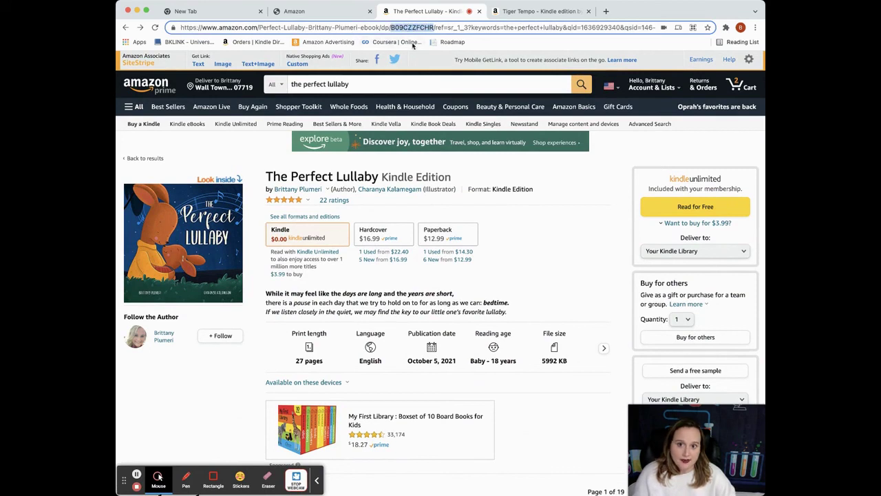
key(ctrl+shift+Tab)
key(super+v)
key(Return)
scroll(297, 237, down, 3)
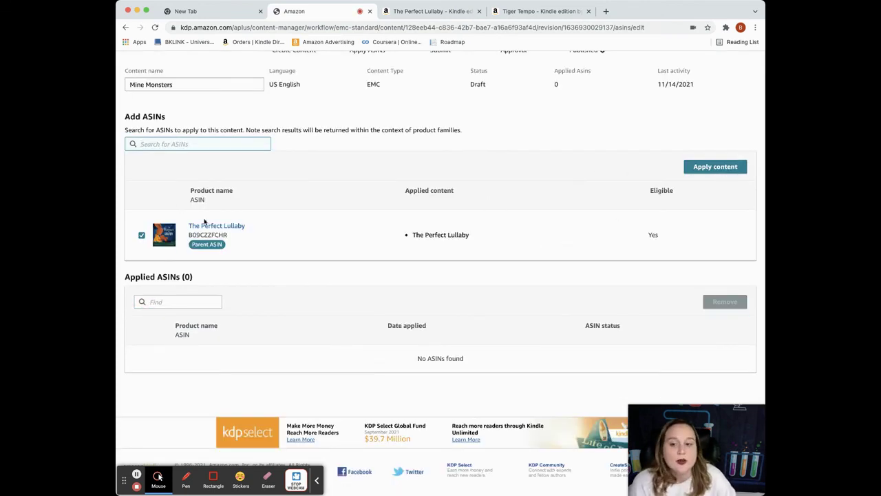
click(414, 11)
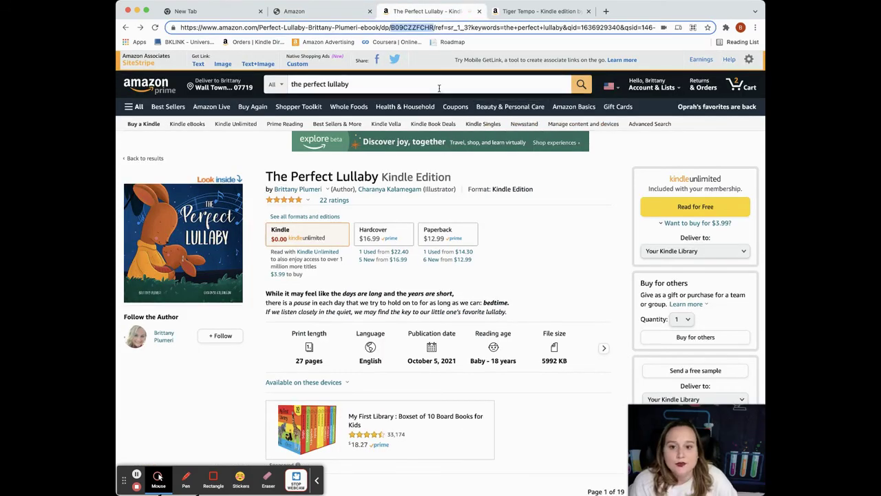
click(448, 236)
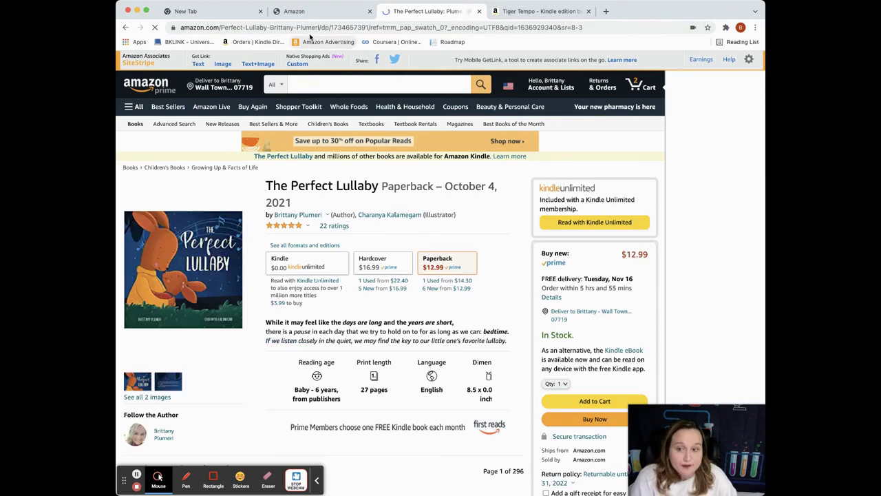
click(367, 27)
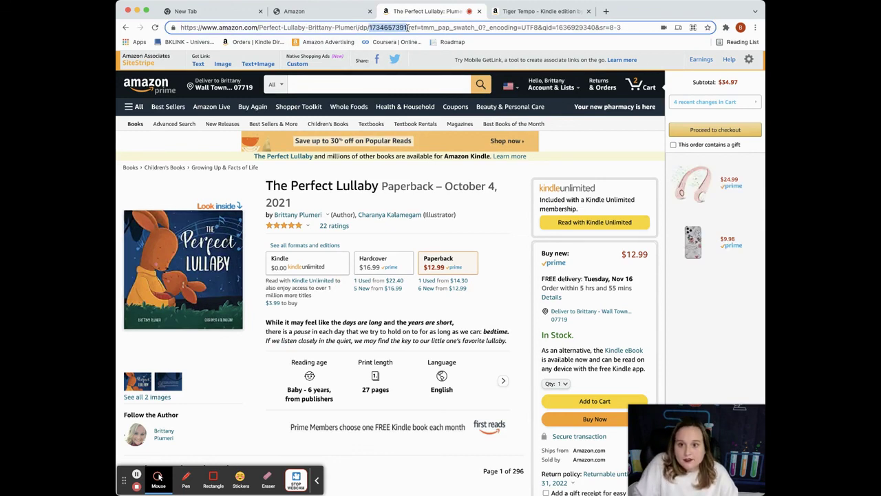
click(306, 11)
key(super+v)
key(Return)
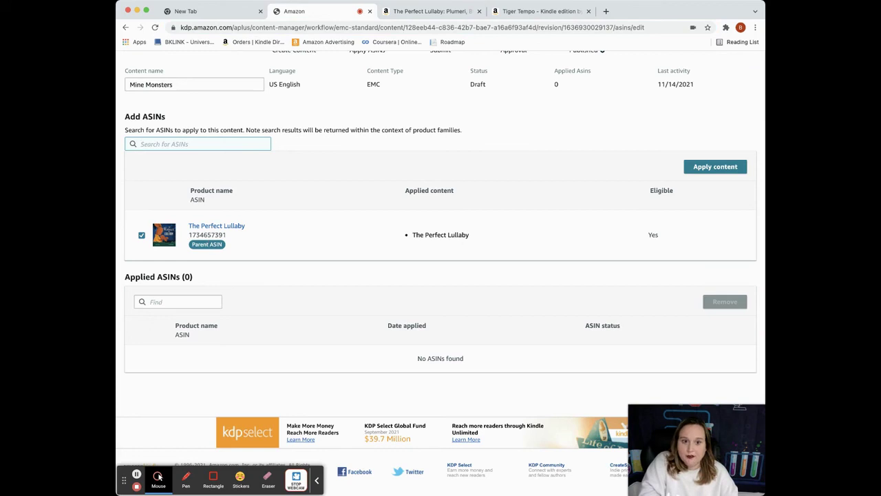
Review the desktop preview of The Perfect Lullaby's A+ content from the quote banner down to the book comparison chart
scroll(716, 172, up, 5)
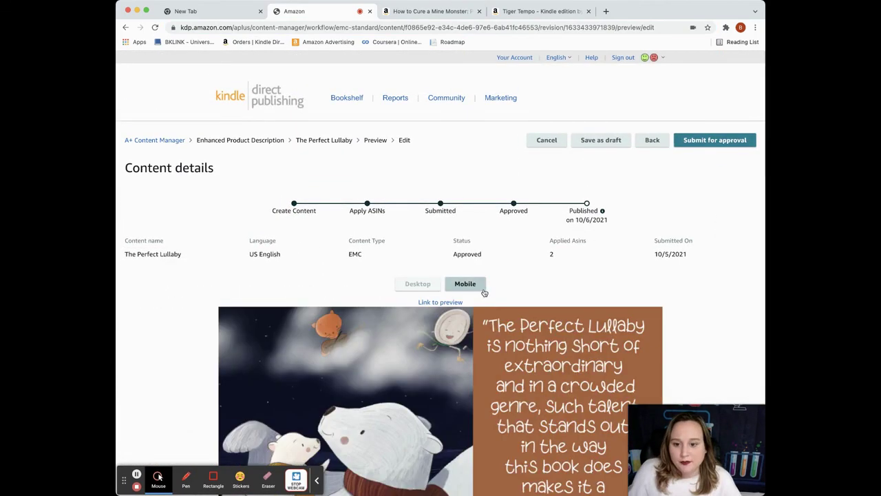
scroll(487, 289, down, 2)
scroll(486, 292, down, 1)
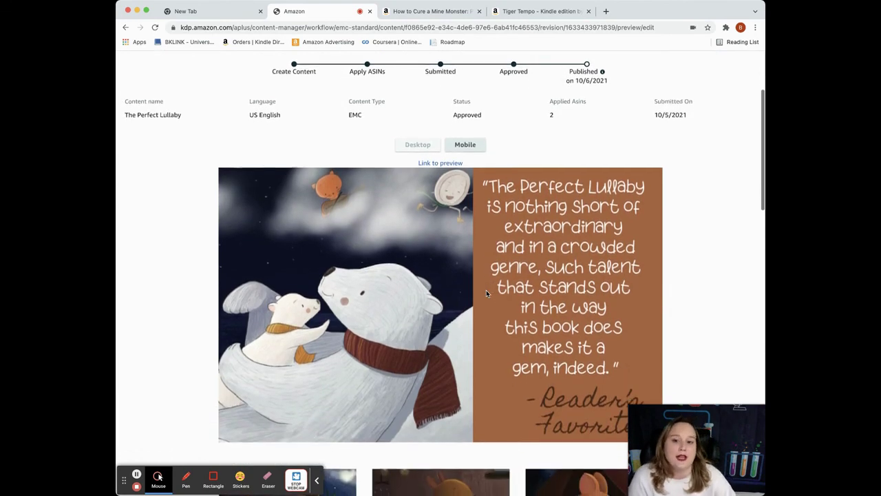
scroll(413, 207, down, 10)
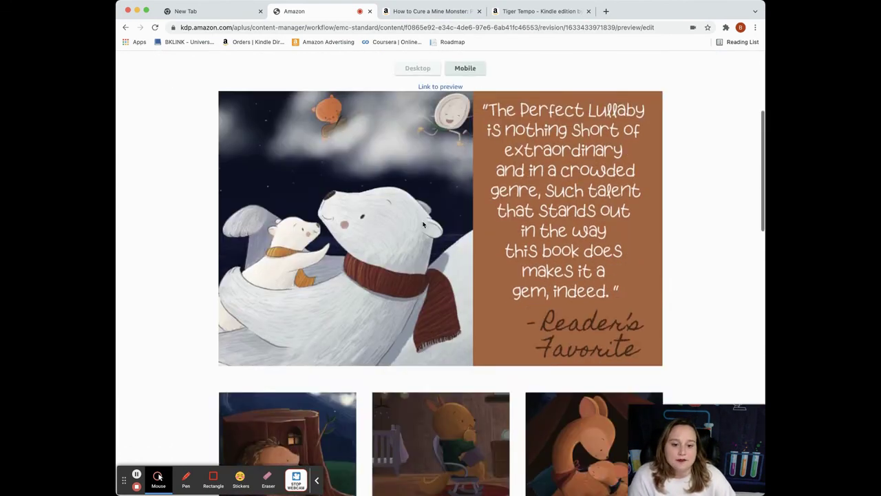
scroll(421, 229, down, 11)
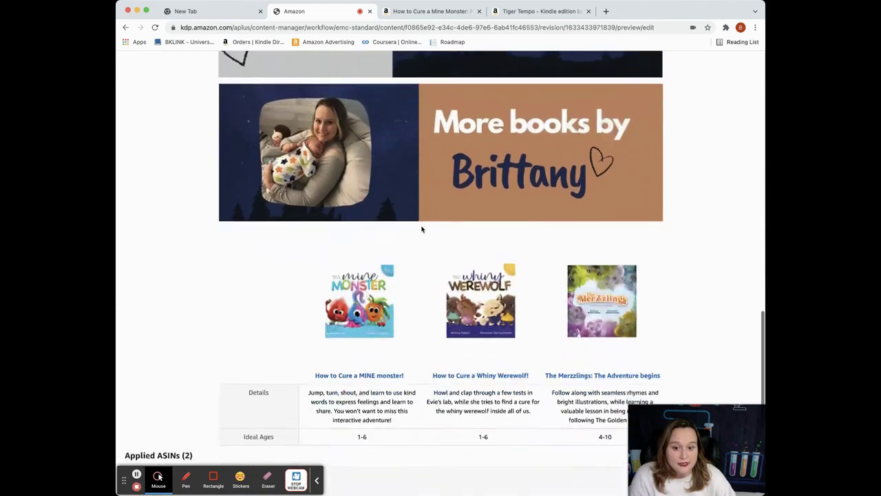
scroll(424, 231, up, 20)
Check the mobile preview of The Perfect Lullaby's A+ content and cancel its editing without submitting for approval
click(473, 284)
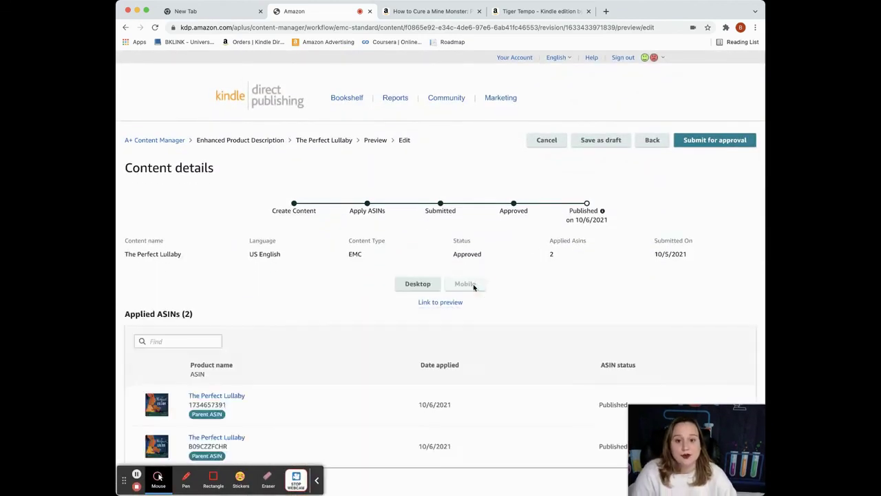
scroll(473, 294, down, 4)
scroll(473, 294, down, 8)
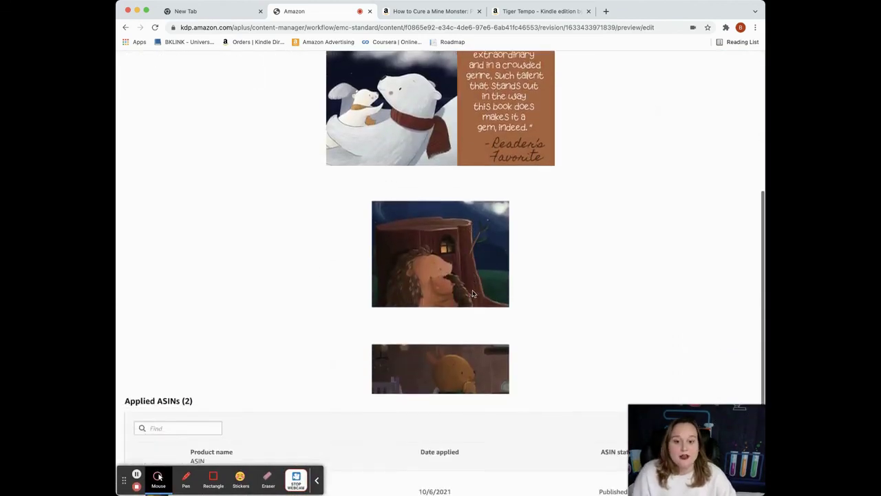
scroll(473, 273, up, 12)
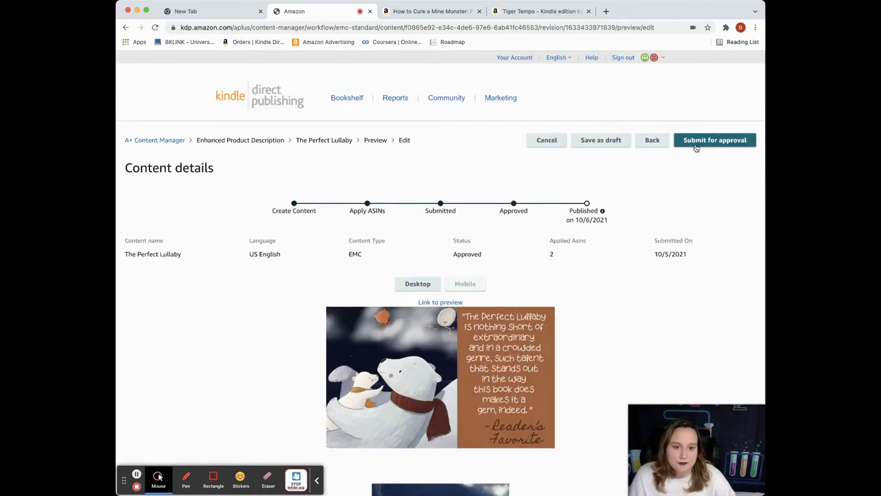
click(546, 141)
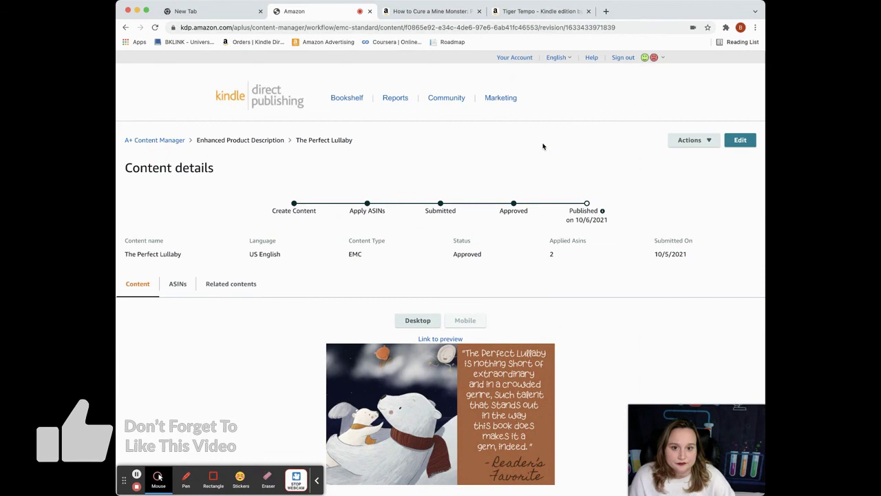